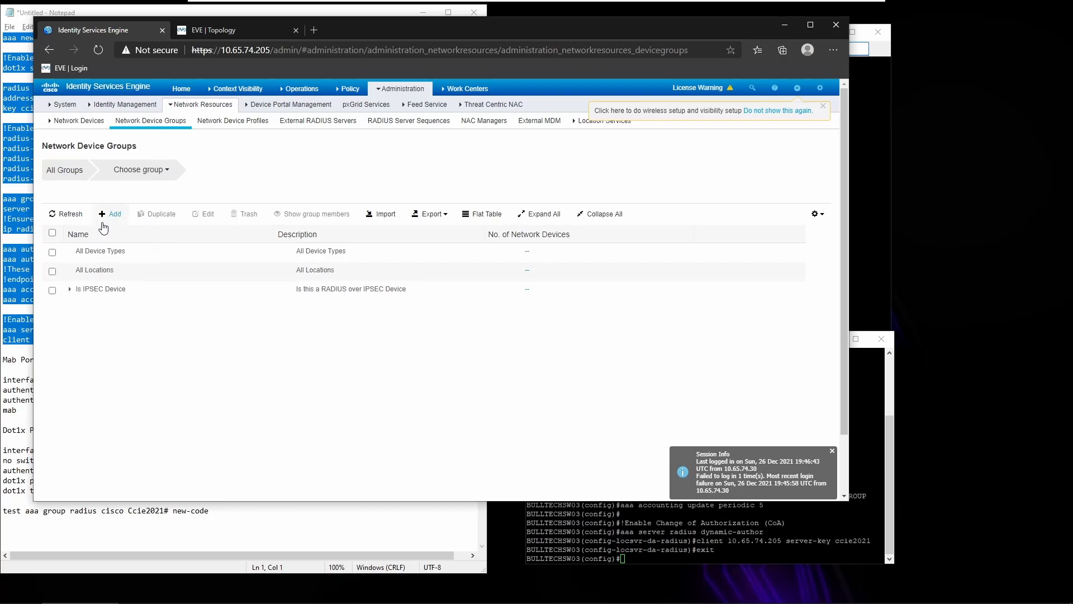
Add a network device group named SWITCHES under the All Device Types parent group and save it
left_click(98, 213)
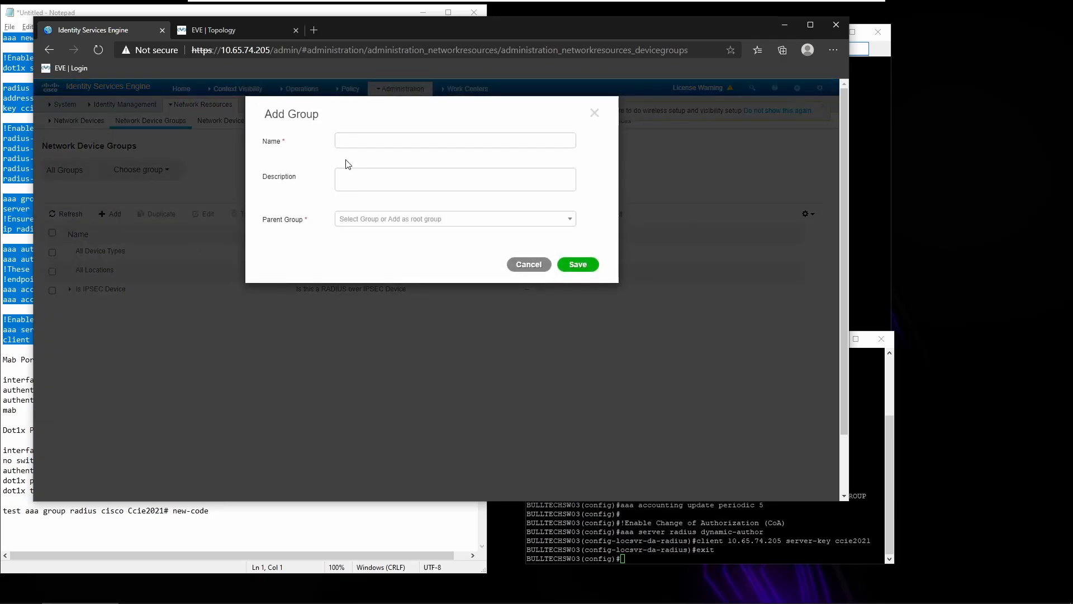
type("SWITCHES")
left_click(362, 218)
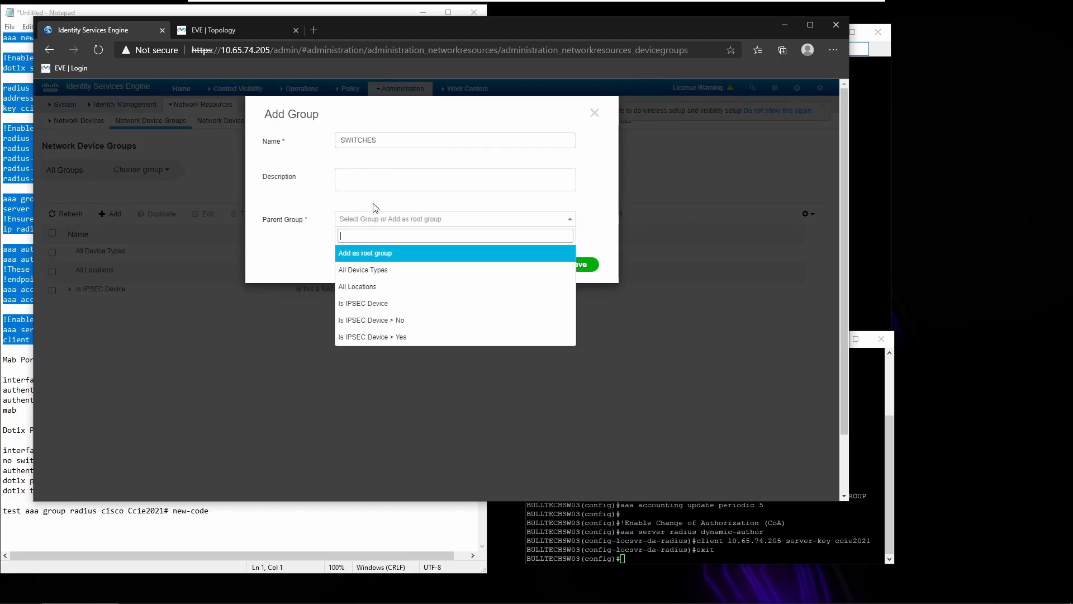
left_click(370, 270)
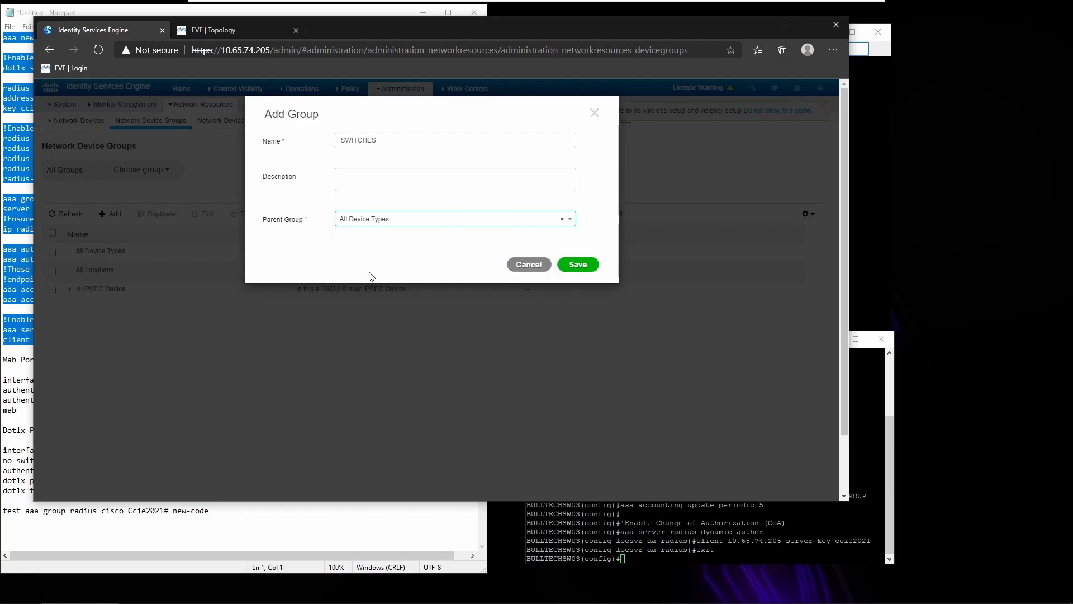
left_click(577, 266)
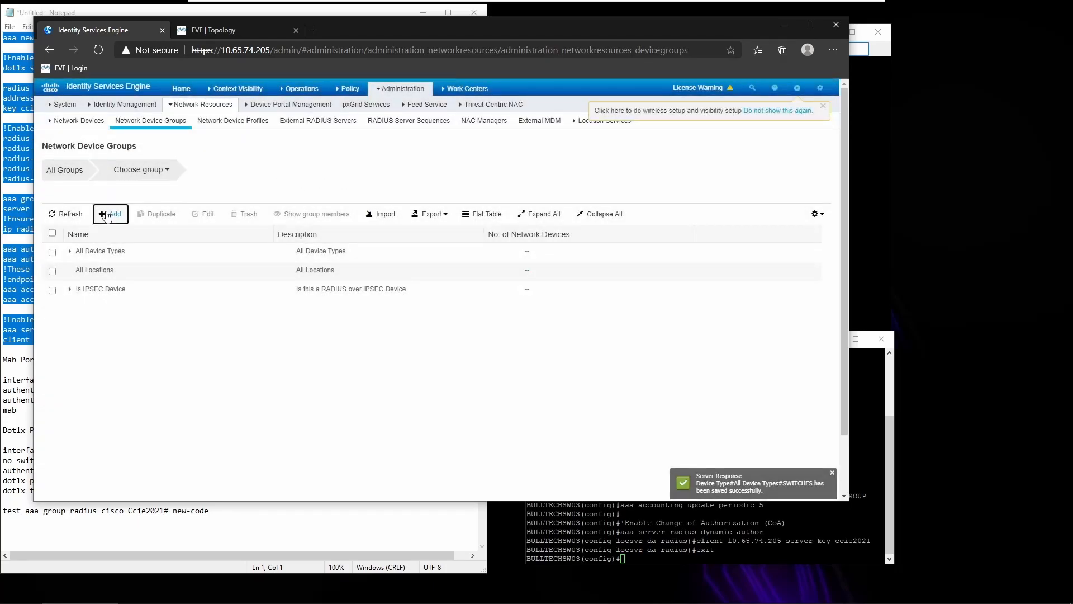
Add a network device group named BULLTECH_ENTERPRISE under All Locations, save it, and expand the location and device type groups
left_click(110, 213)
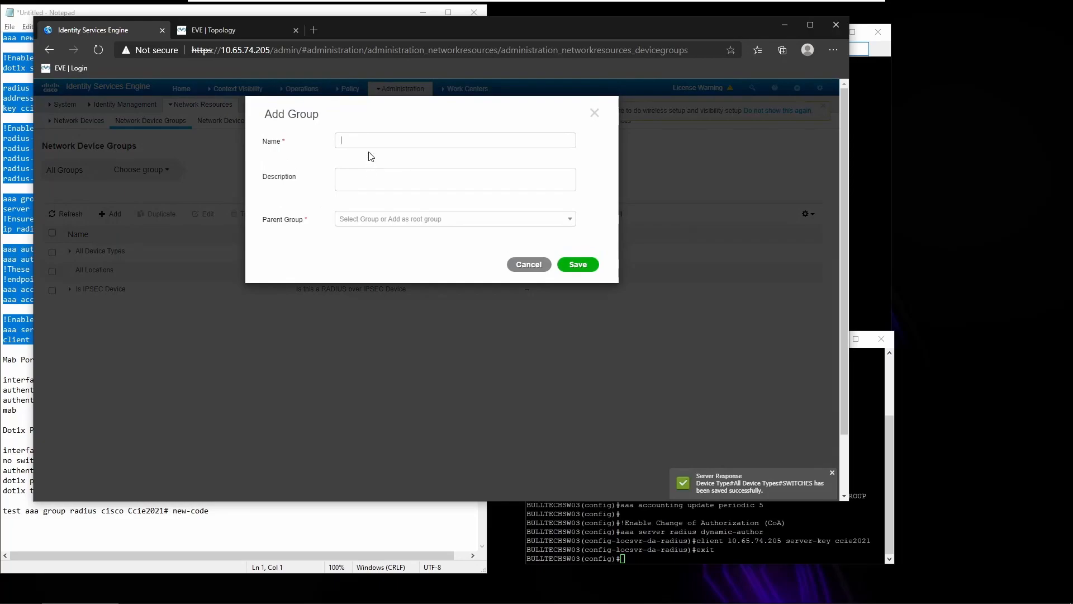
type("ENTERPRISE")
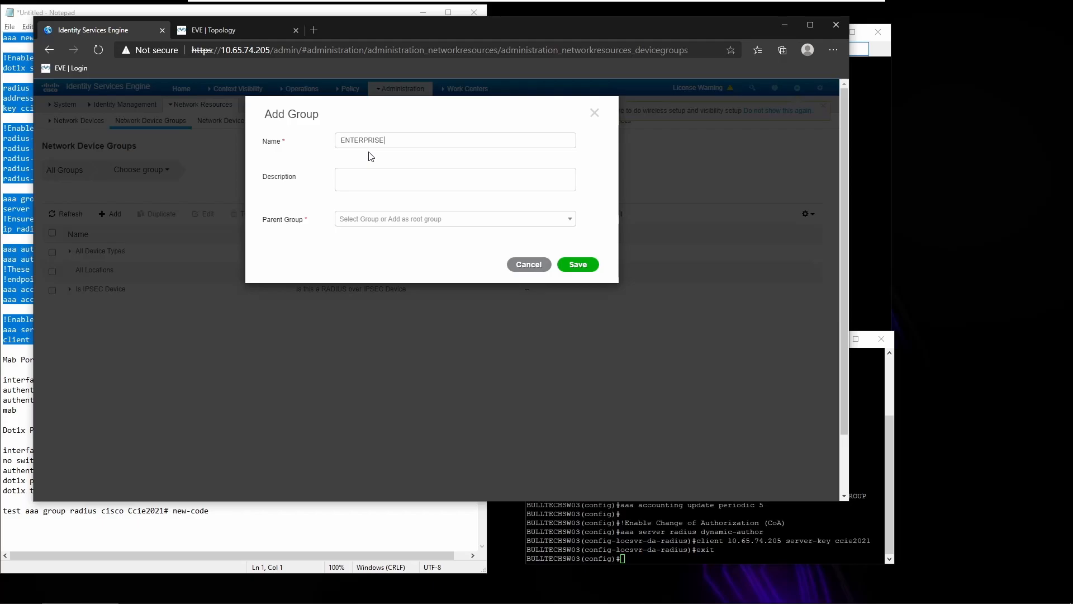
type("BULLTECH+")
key("BackSpace")
type("_")
left_click(378, 217)
left_click(407, 306)
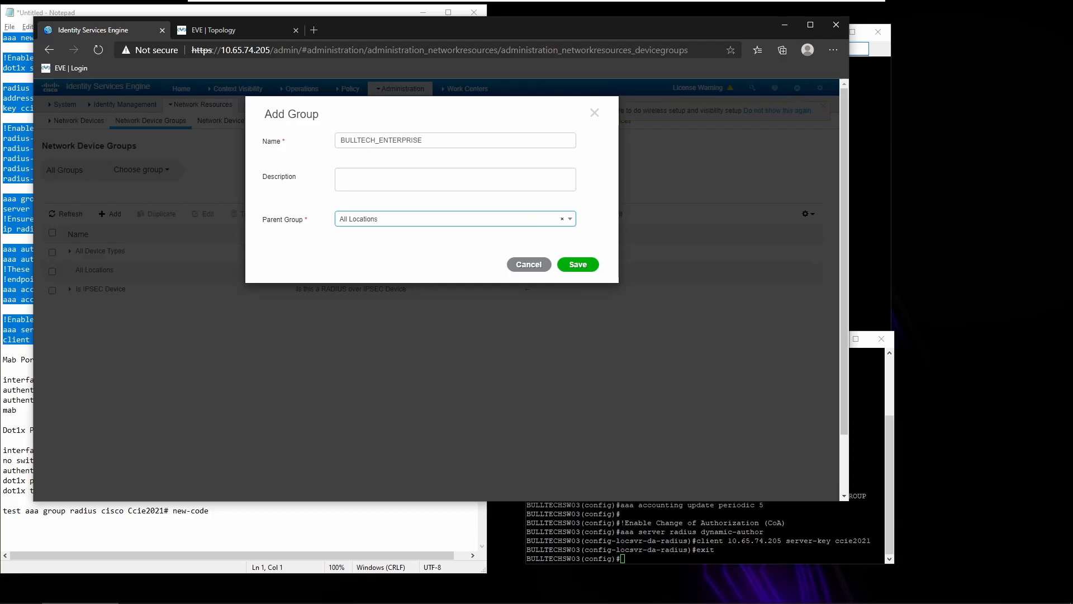
left_click(569, 266)
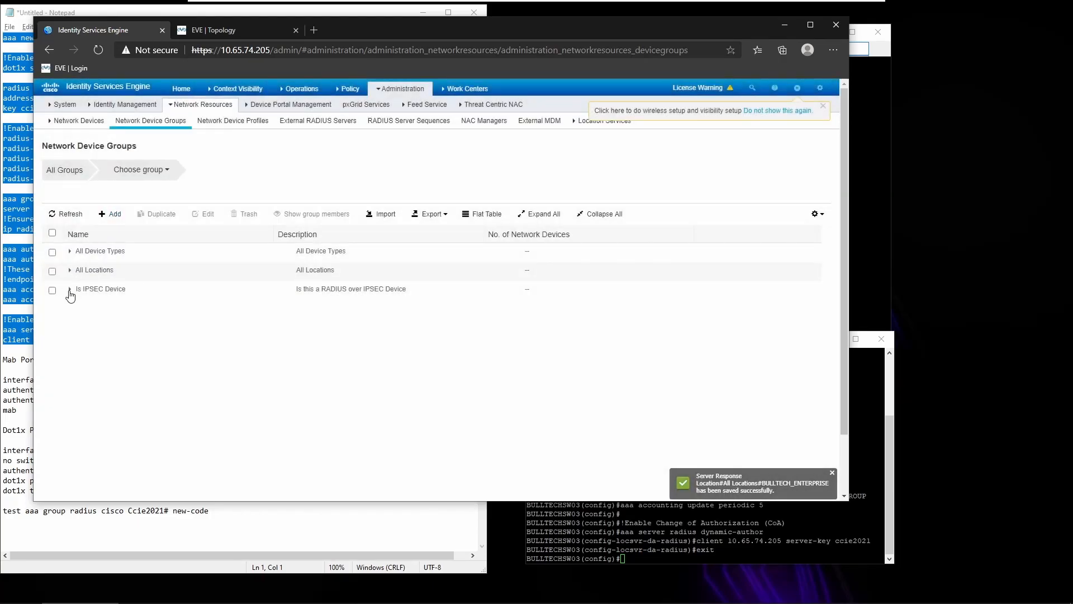
left_click(69, 271)
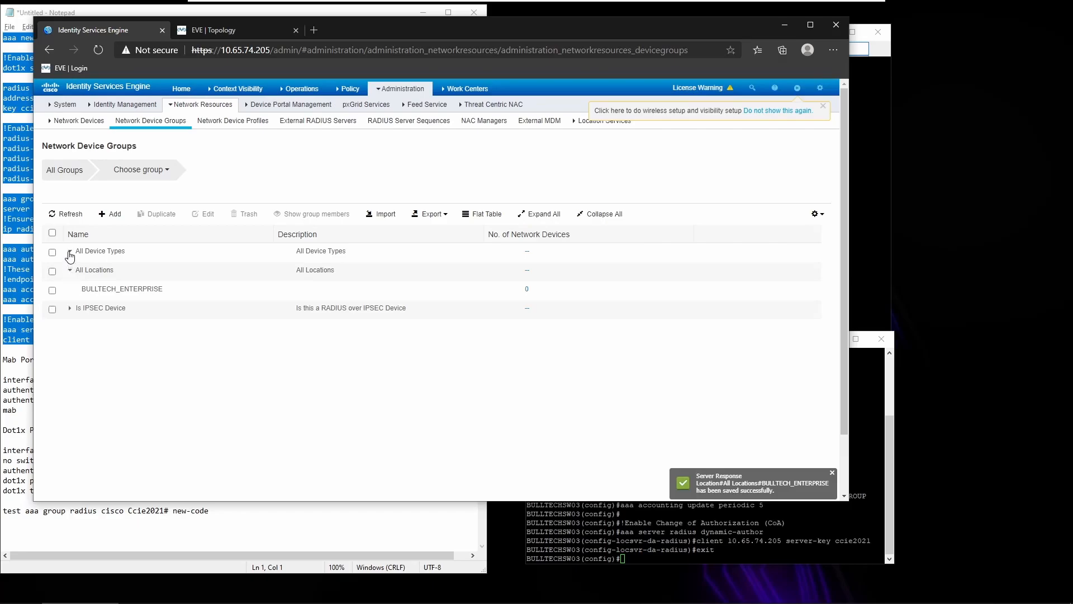
left_click(69, 252)
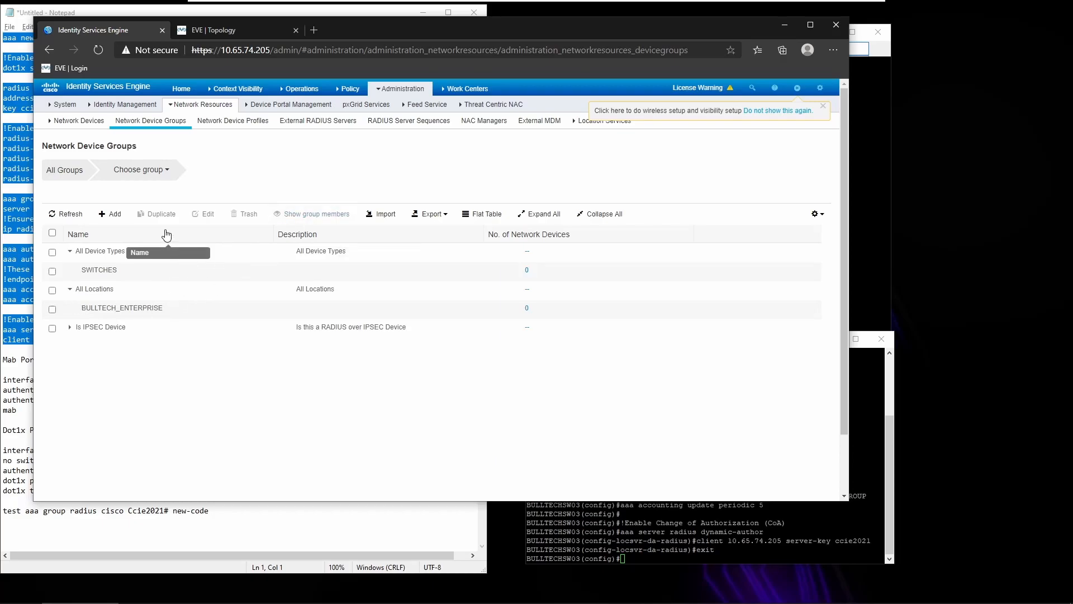
Start a new network device named BULLTECHSW01 with IP 10.65.74.201, model name IOL and software version 15.2
left_click(71, 128)
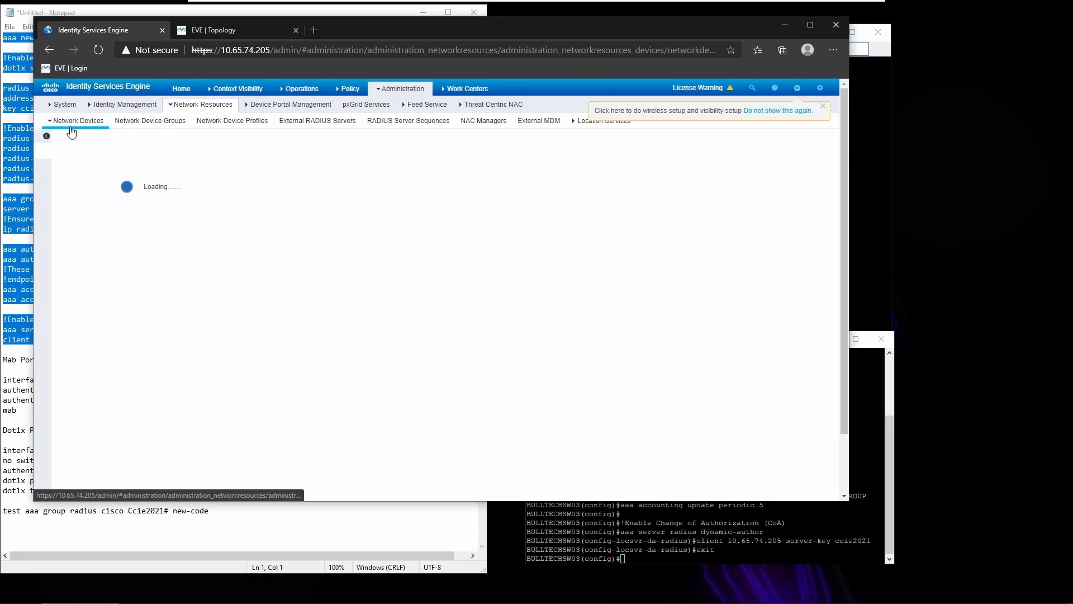
left_click(222, 178)
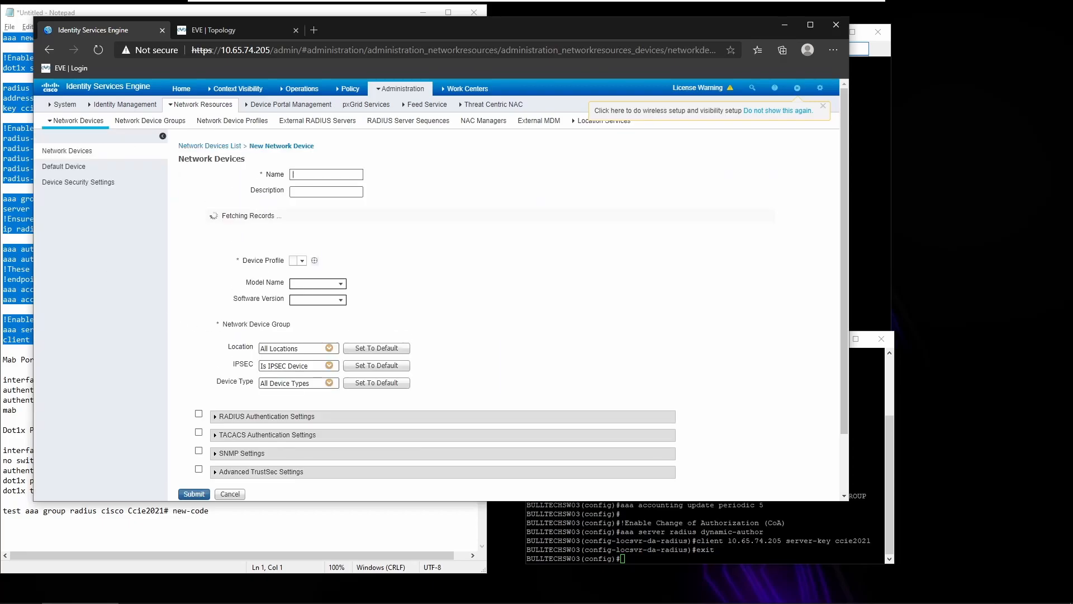
type("BULLTECHSW01")
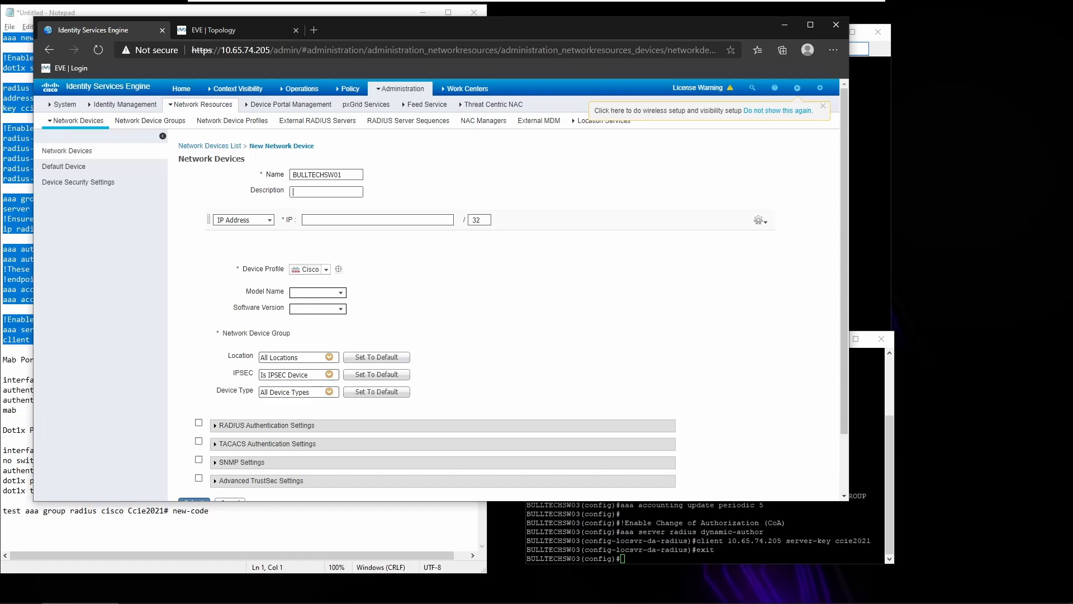
key("Tab")
key("Tab")
type("1")
type("IOL")
key("Tab")
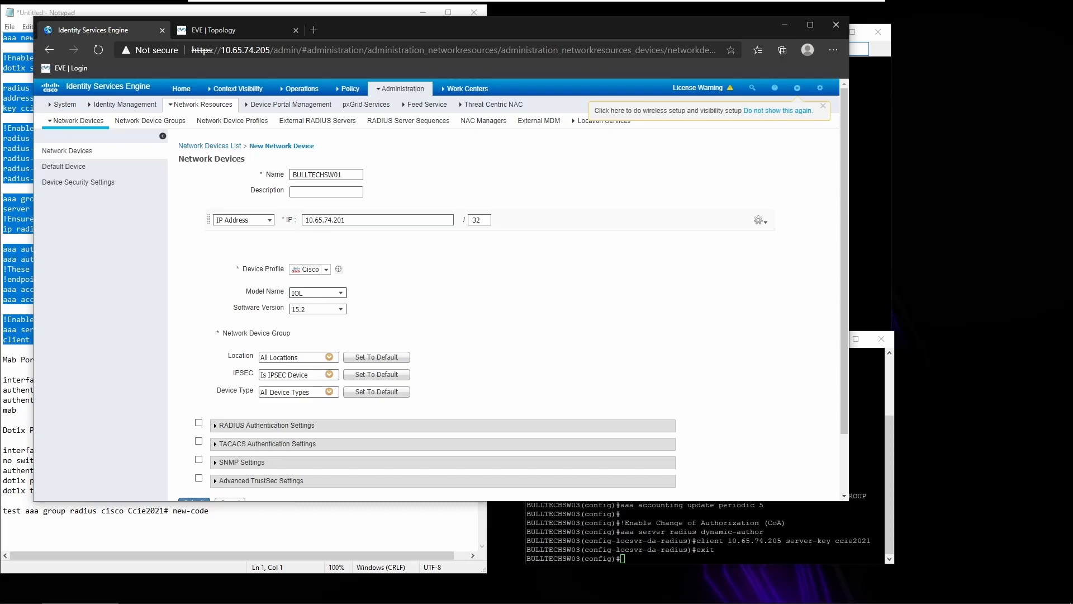
Switch to the BULLTECHSW03 terminal and run DO SH VER to check the switch's software version
key("alt+Tab")
type("DO SH VER")
key("Return")
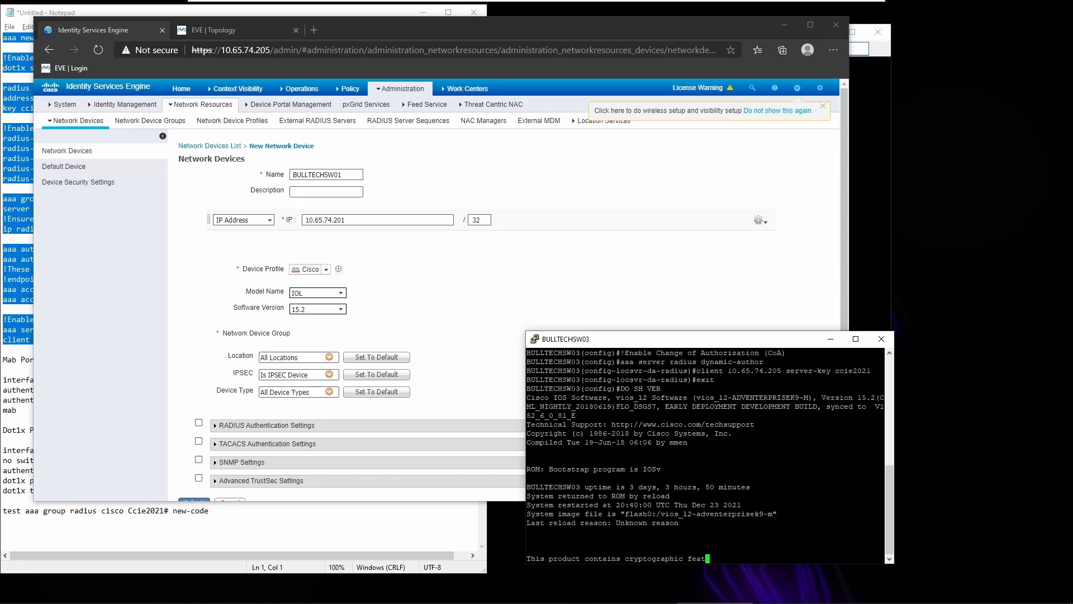
scroll(704, 455, "up", 4)
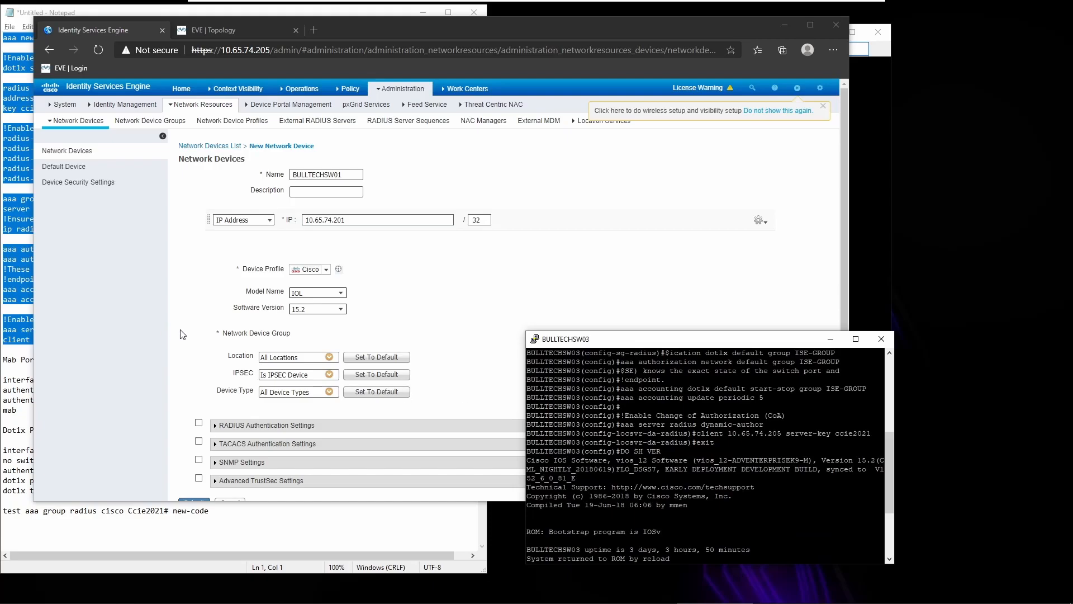
Back in the Identity Services Engine device form, set the location to BULLTECH_ENTERPRISE and the device type to SWITCHES
left_click(424, 314)
scroll(418, 319, "down", 2)
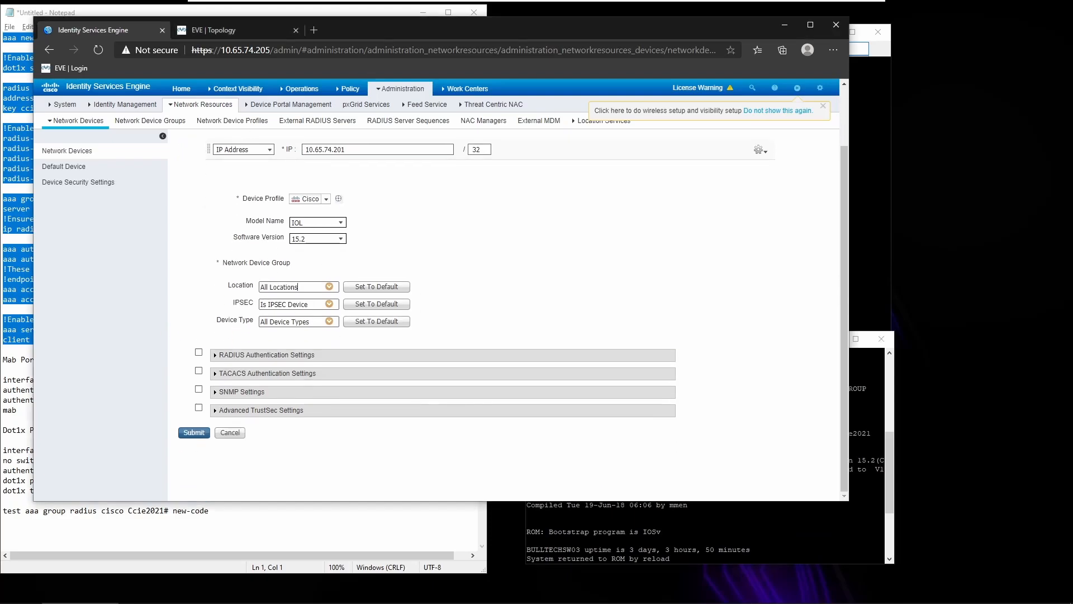
left_click(329, 292)
left_click(354, 343)
left_click(329, 322)
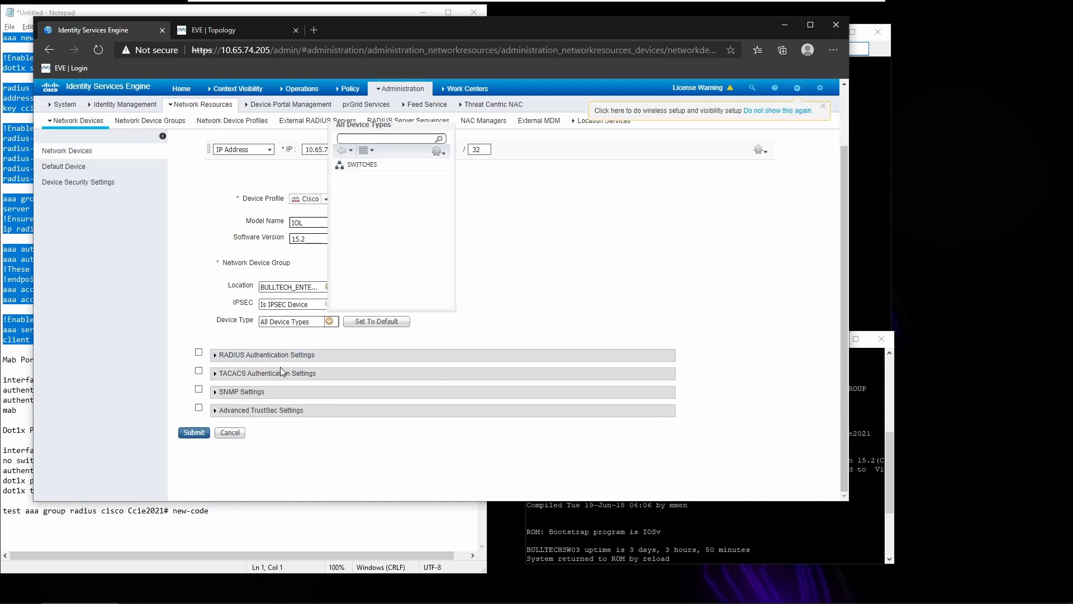
left_click(366, 165)
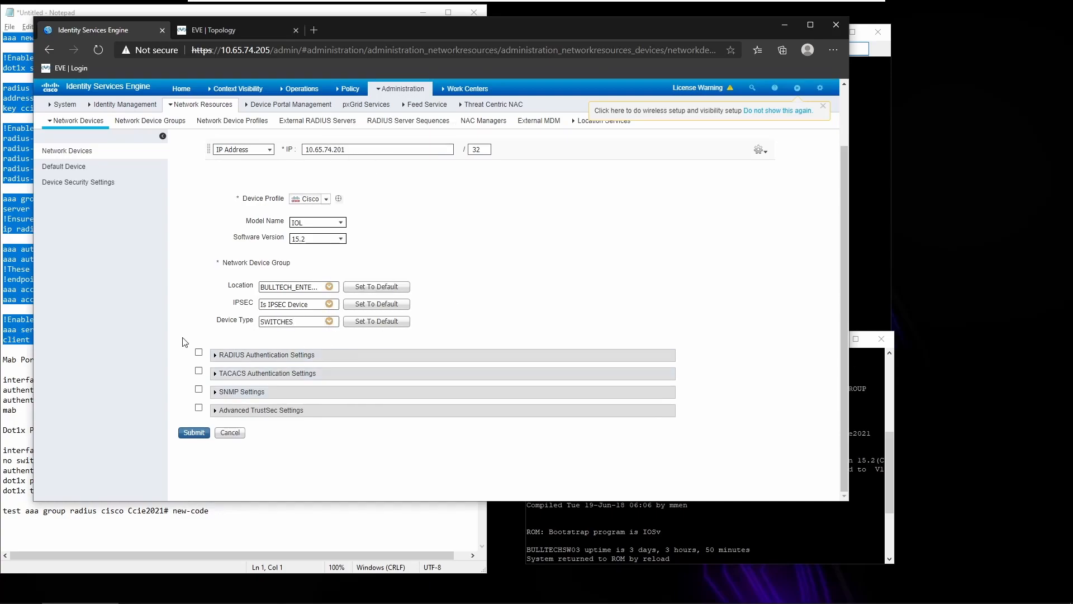
Enable RADIUS authentication for BULLTECHSW01 with the shared secret copied from the client server-key line in Notepad, and submit the device
left_click(199, 353)
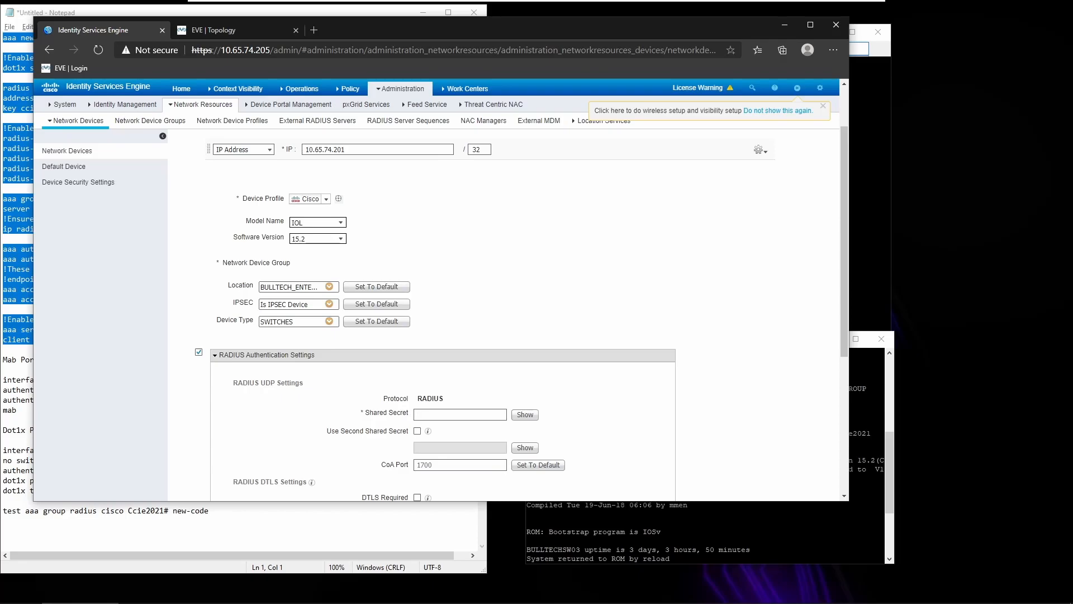
left_click(21, 320)
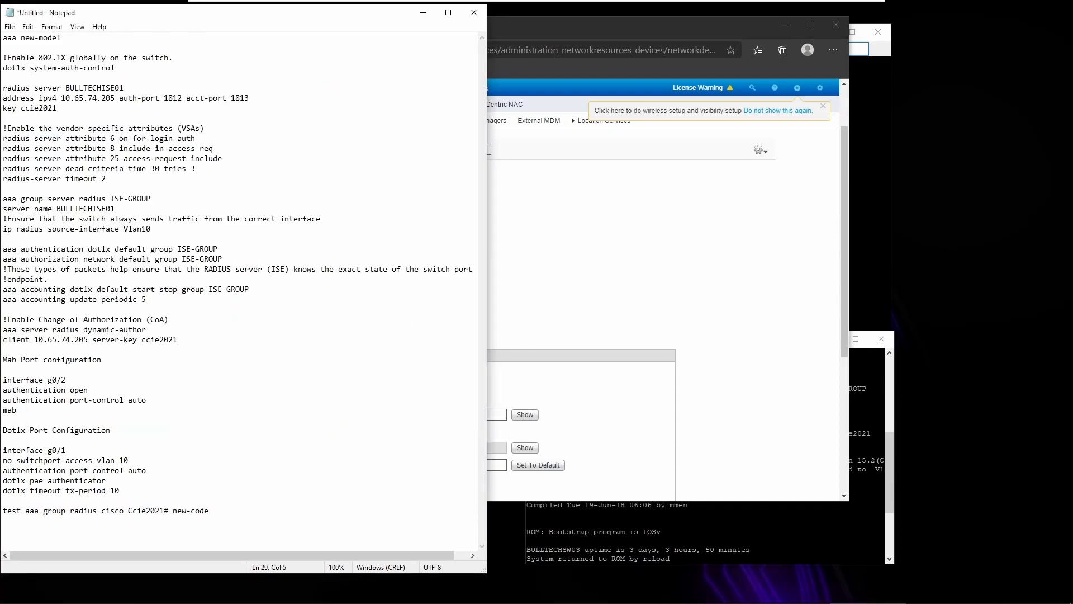
left_click_drag(141, 339, 174, 339)
left_click(502, 414)
key("ctrl+v")
left_click(526, 416)
scroll(526, 414, "down", 2)
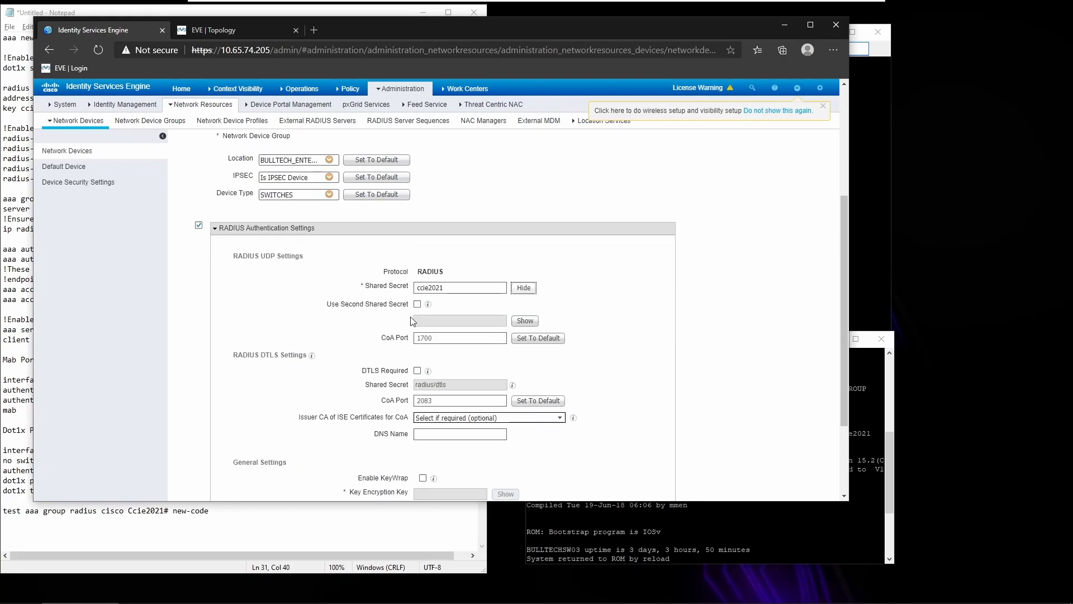
scroll(394, 360, "down", 1)
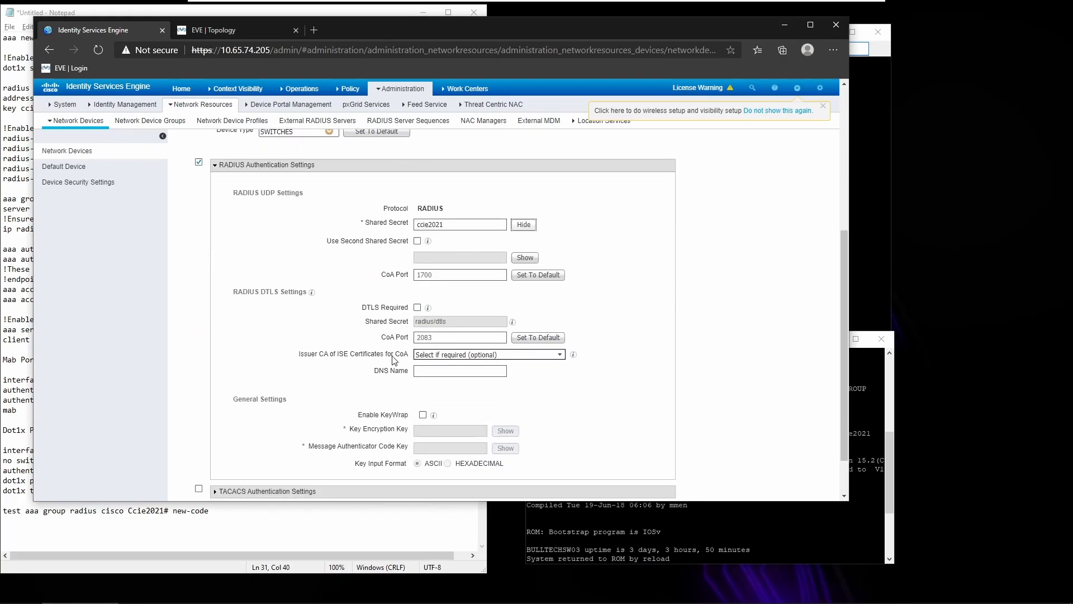
scroll(223, 327, "down", 1)
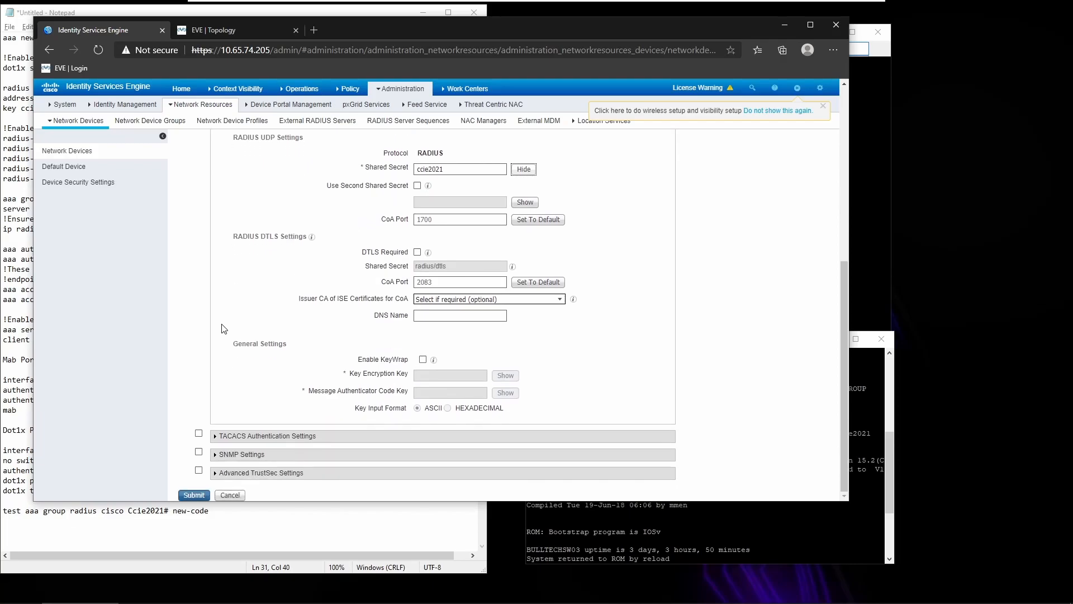
left_click(192, 494)
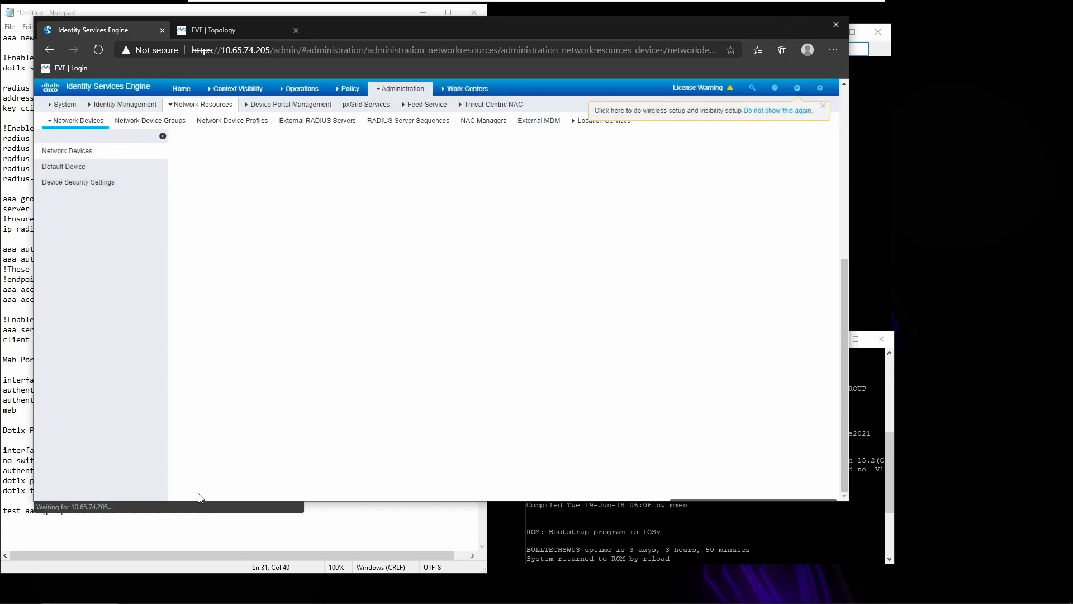
Duplicate BULLTECHSW01 as BULLTECHSW02 with IP address 10.65.74.202 and submit the new device
left_click(185, 204)
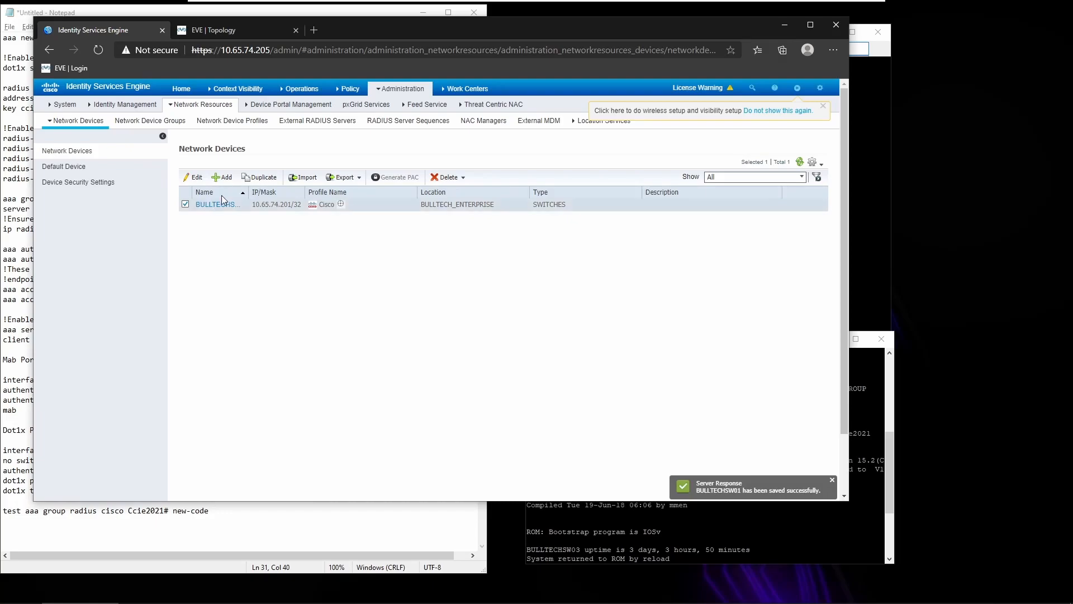
left_click(258, 177)
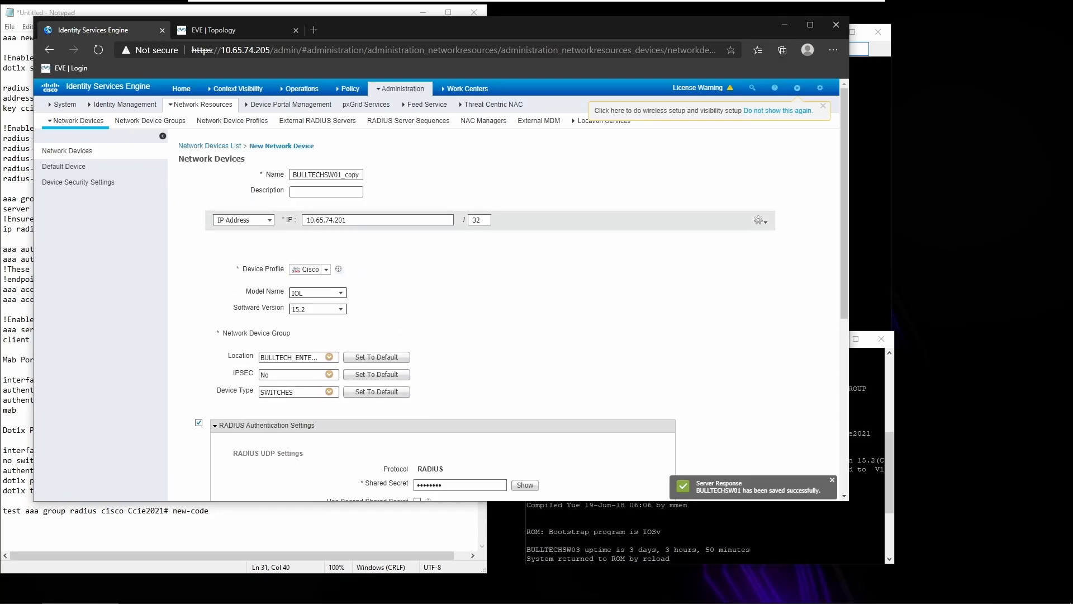
key("shift+End")
key("Delete")
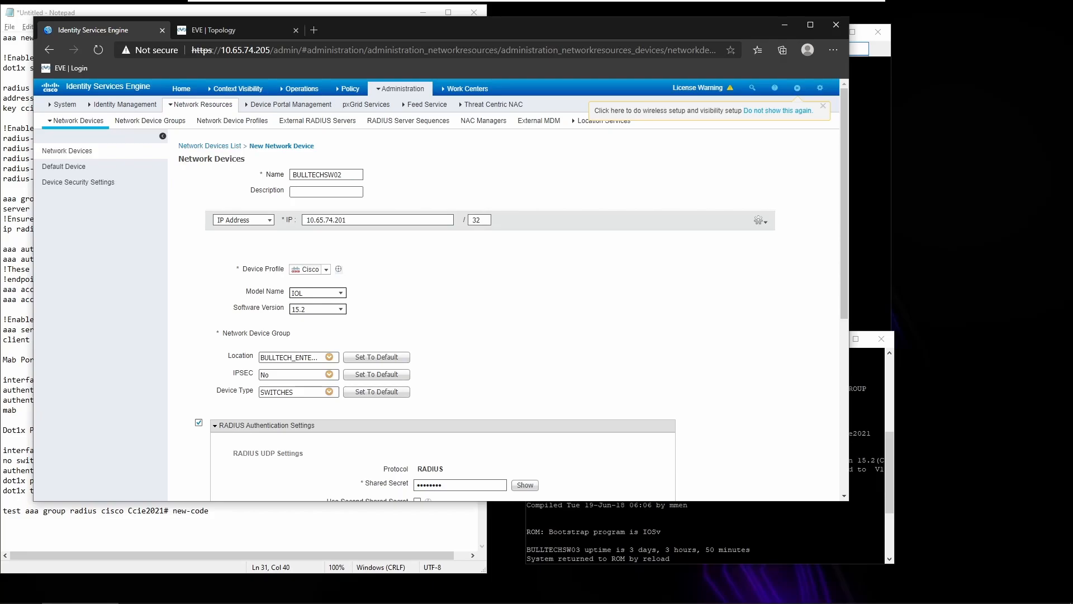
left_click(346, 220)
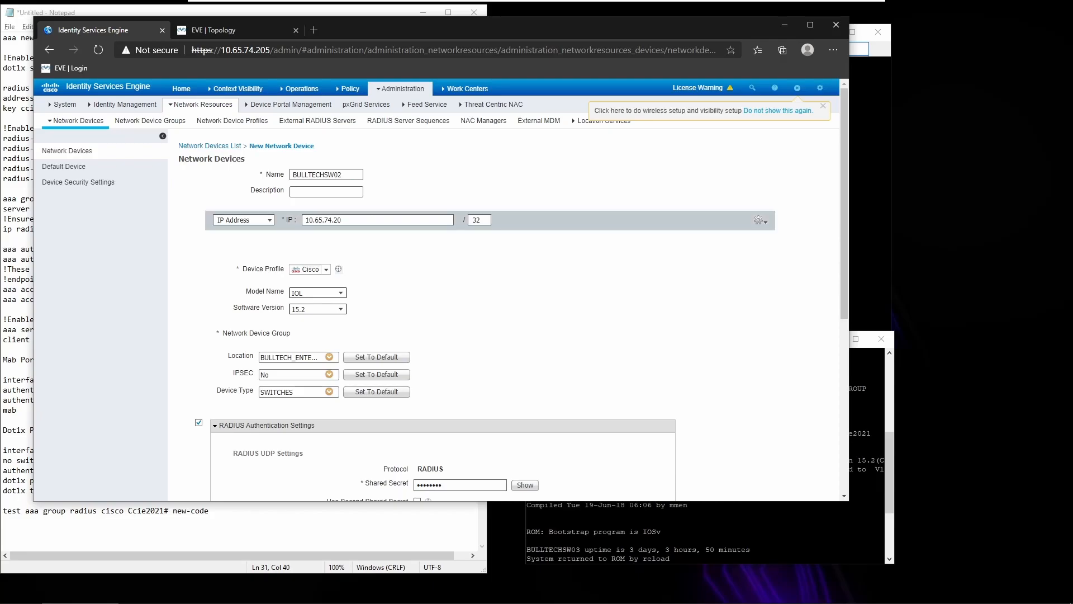
scroll(484, 329, "down", 4)
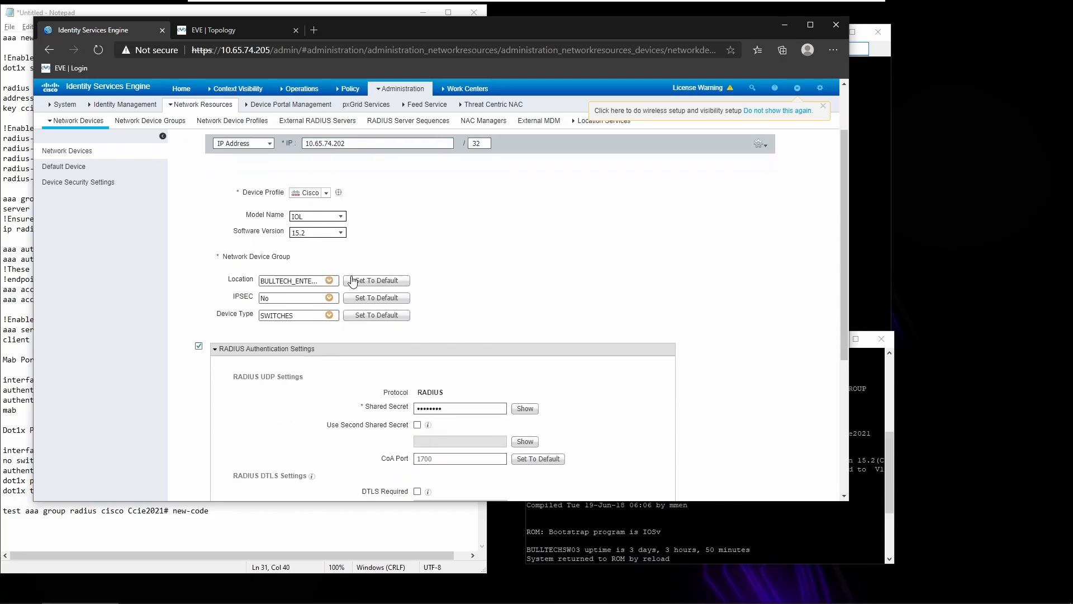
scroll(267, 418, "down", 3)
left_click(197, 495)
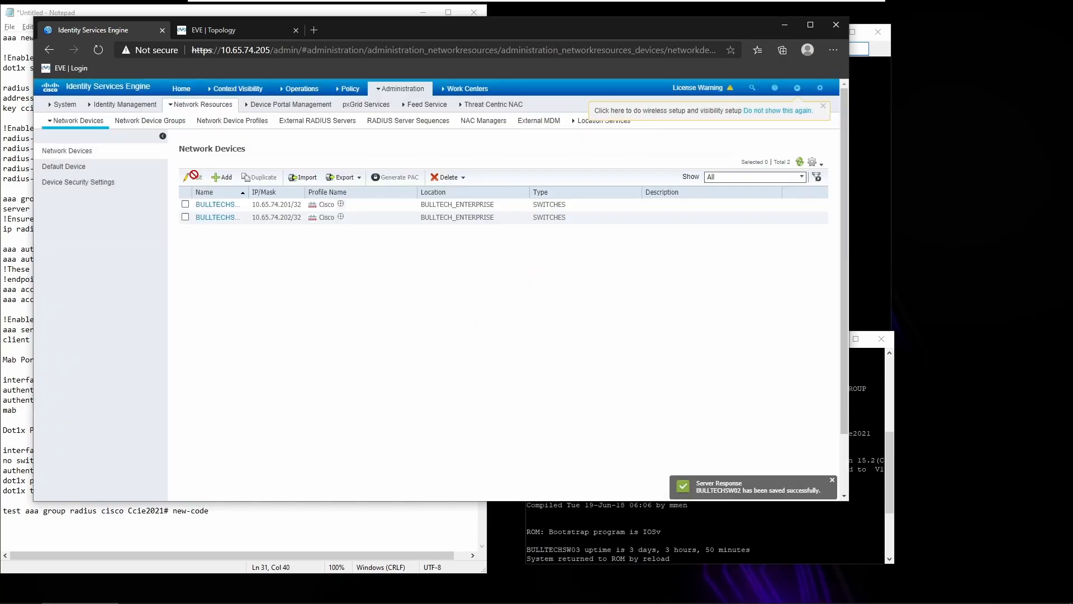
Duplicate BULLTECHSW02 as BULLTECHSW03 with IP address 10.65.74.203 and submit the new device
left_click(186, 217)
left_click(261, 178)
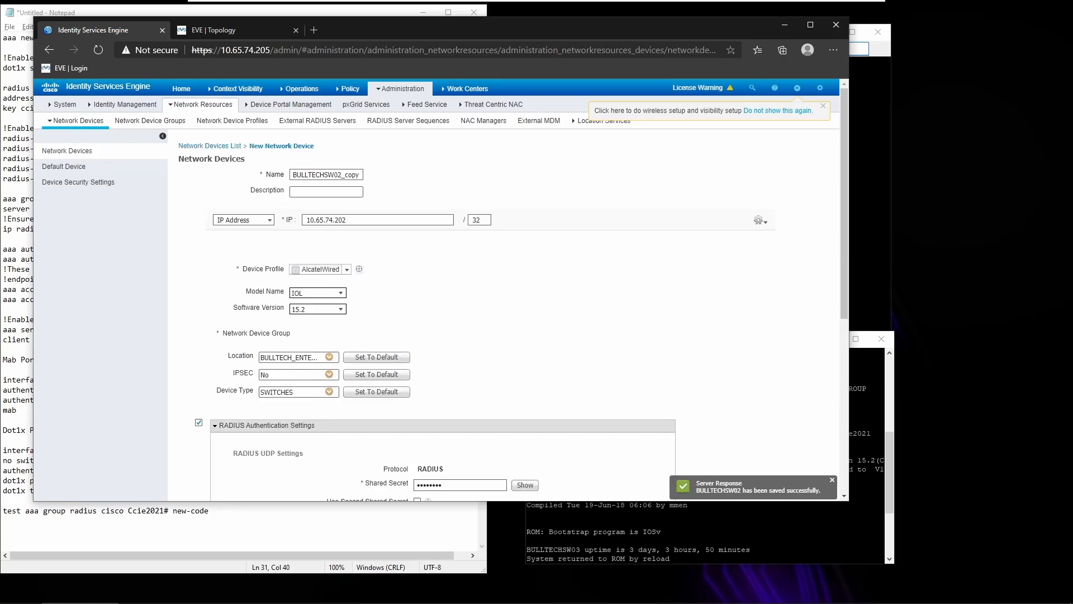
left_click_drag(338, 175, 390, 178)
type("3")
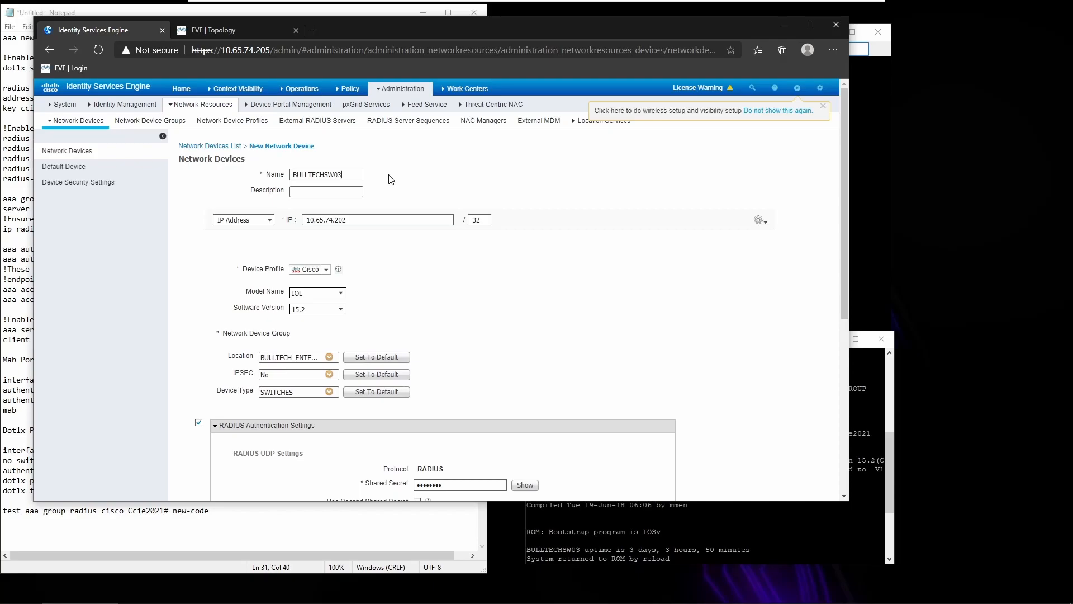
left_click(391, 219)
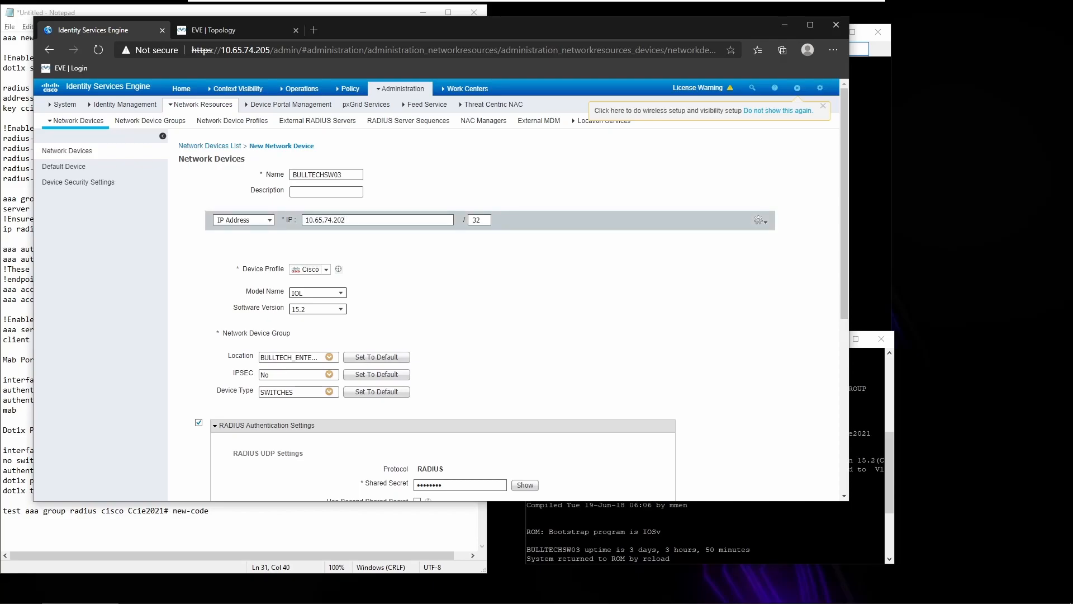
scroll(275, 316, "down", 7)
scroll(271, 316, "up", 4)
scroll(246, 392, "down", 4)
left_click(193, 495)
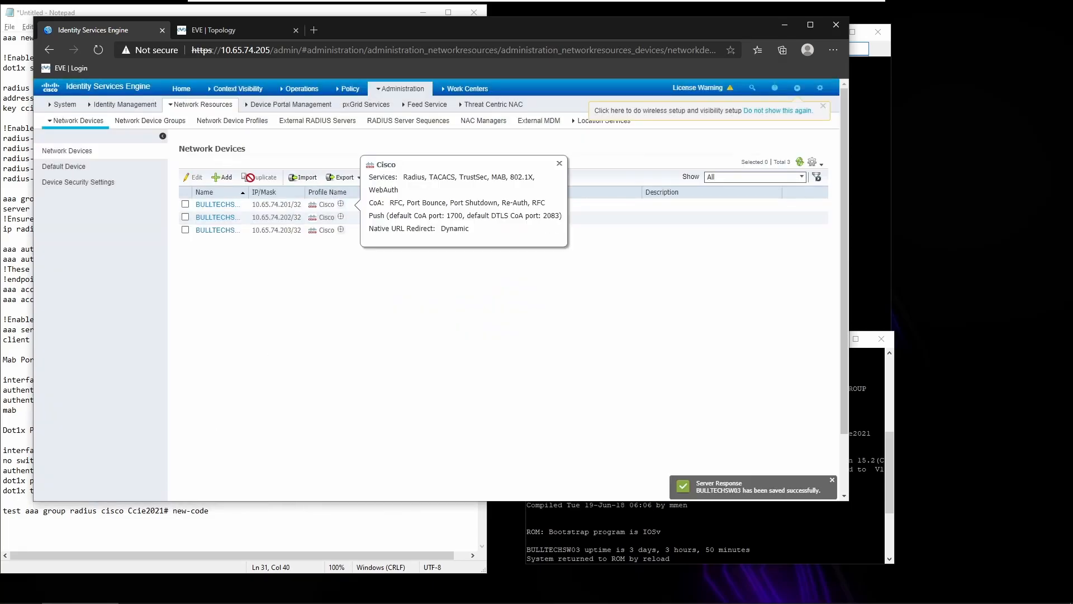
Add a network device group named ROUITERS with All Device Types as its parent group and save it
left_click(140, 122)
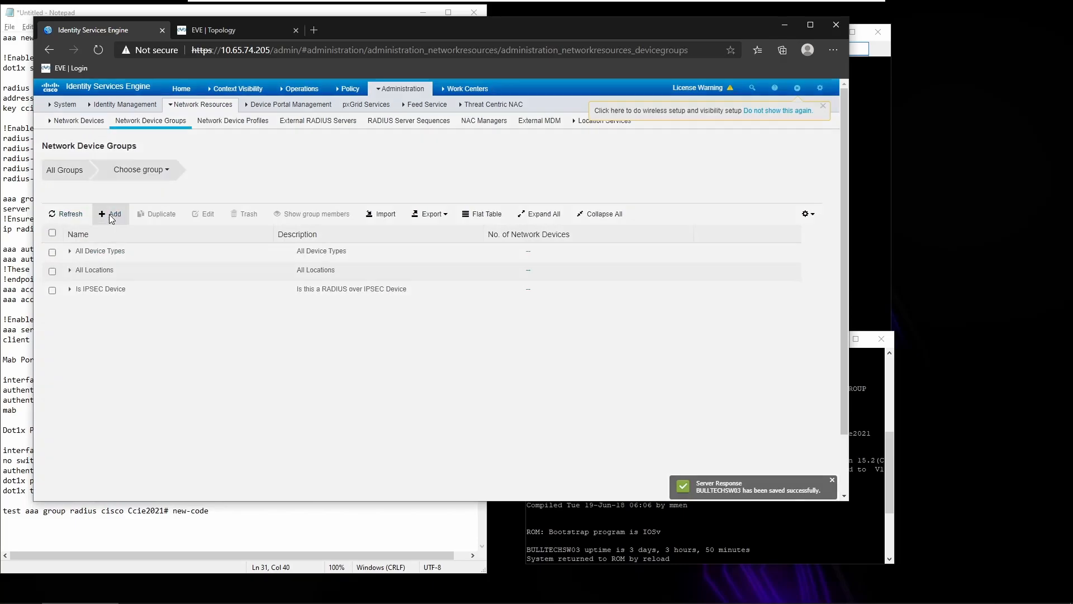
left_click(109, 214)
type("r")
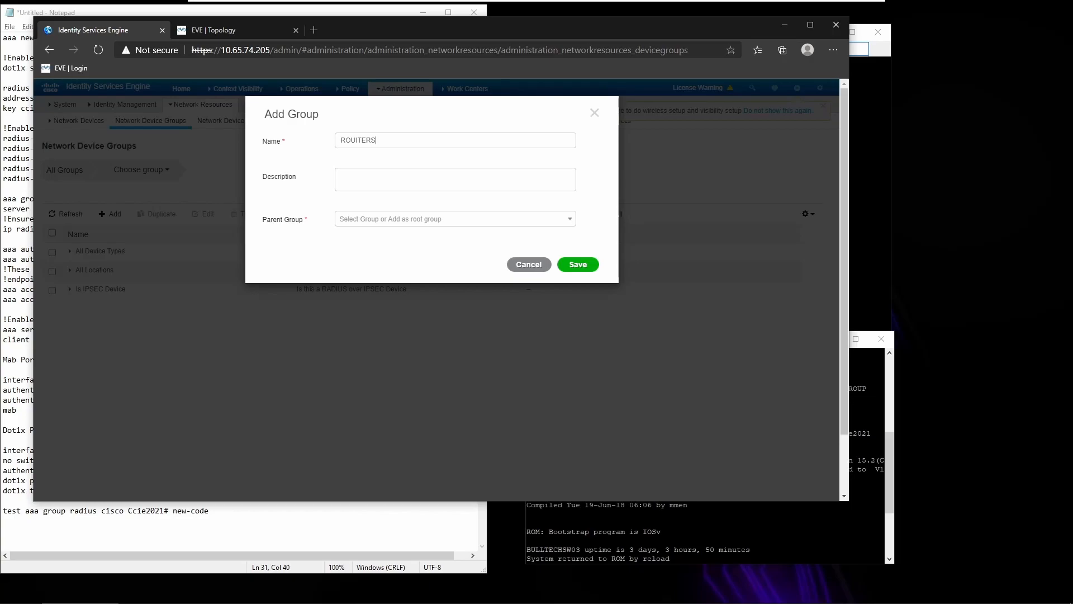
left_click(439, 221)
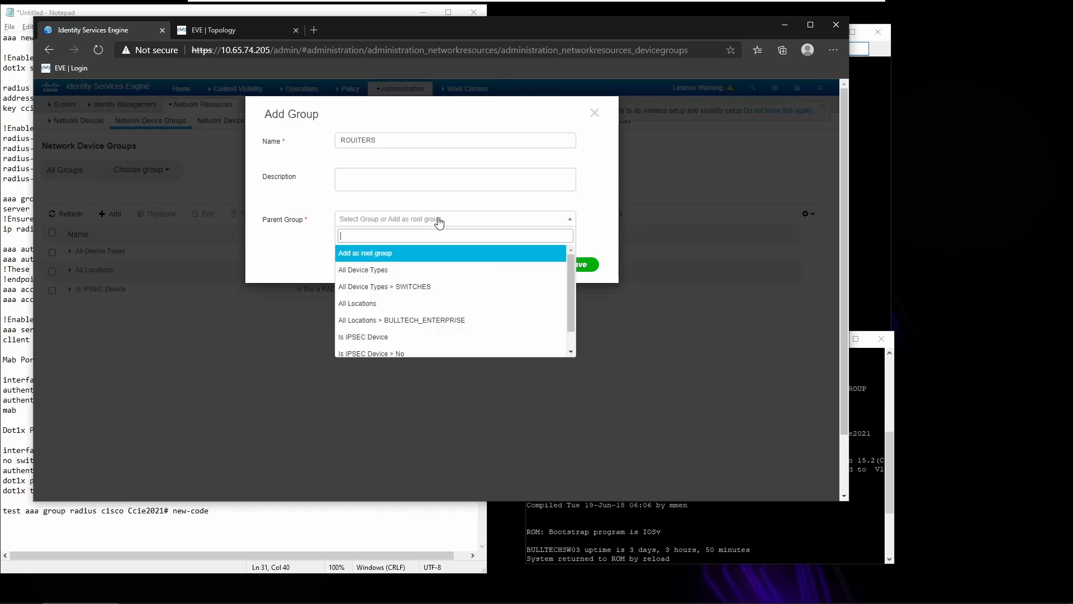
left_click(371, 271)
left_click(585, 266)
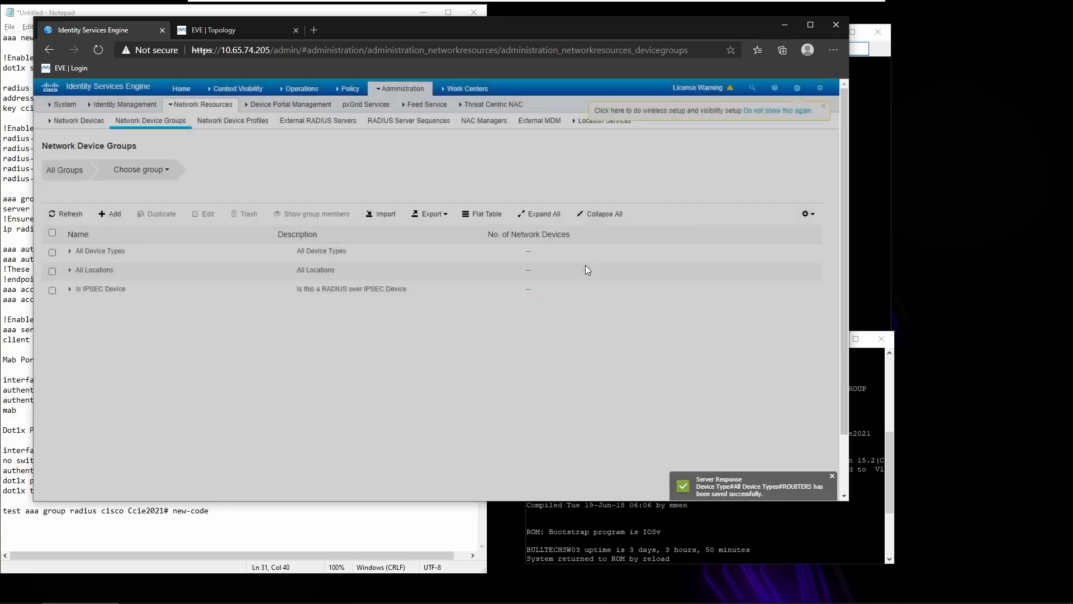
Correct the misspelled name of the ROUITERS group under All Device Types and save the edit
left_click(69, 251)
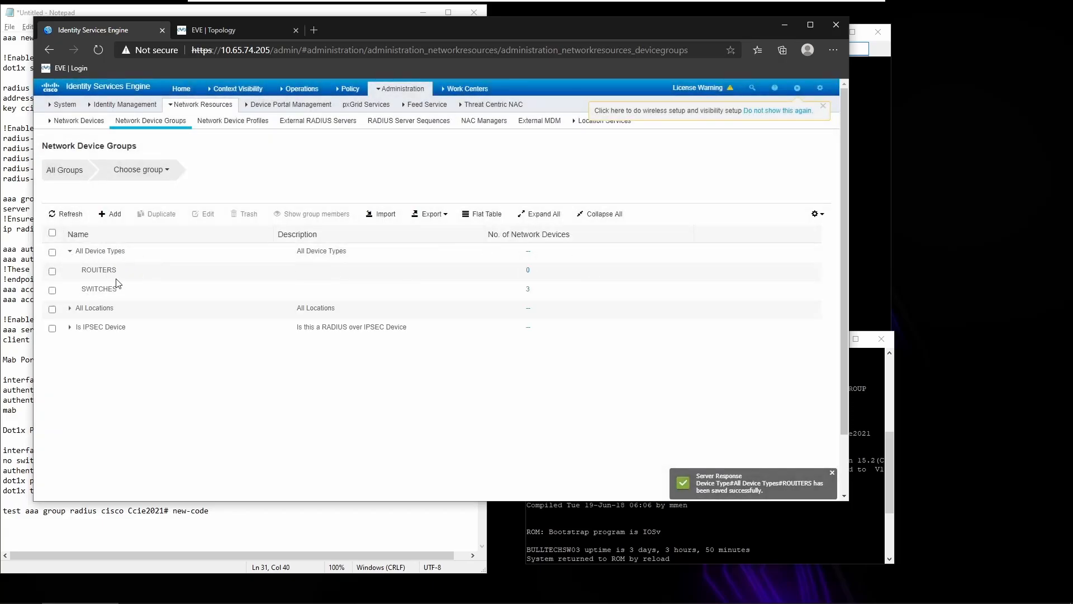
left_click(52, 271)
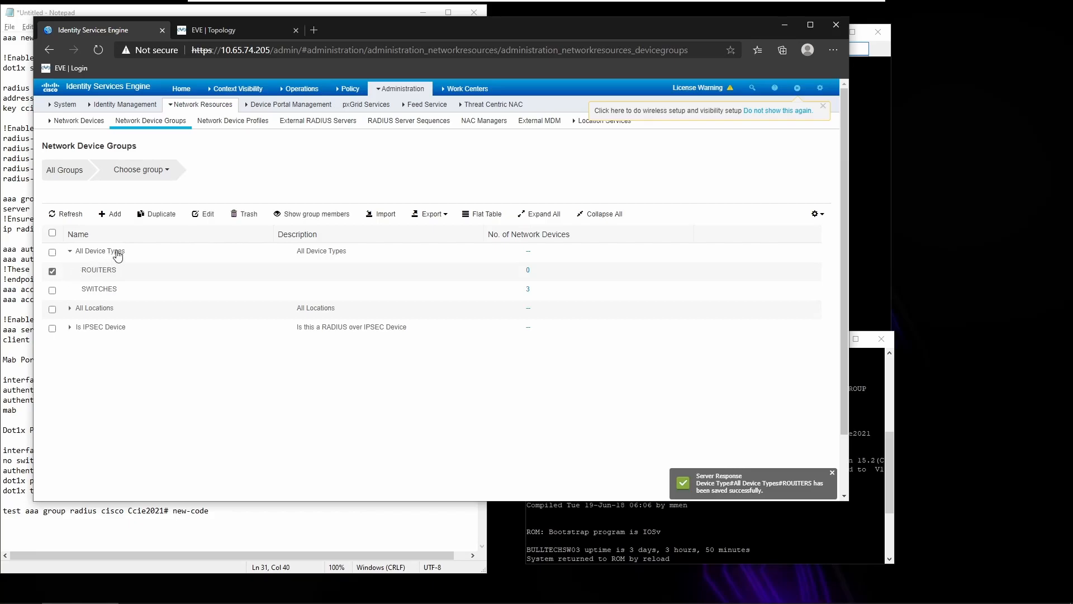
left_click(205, 218)
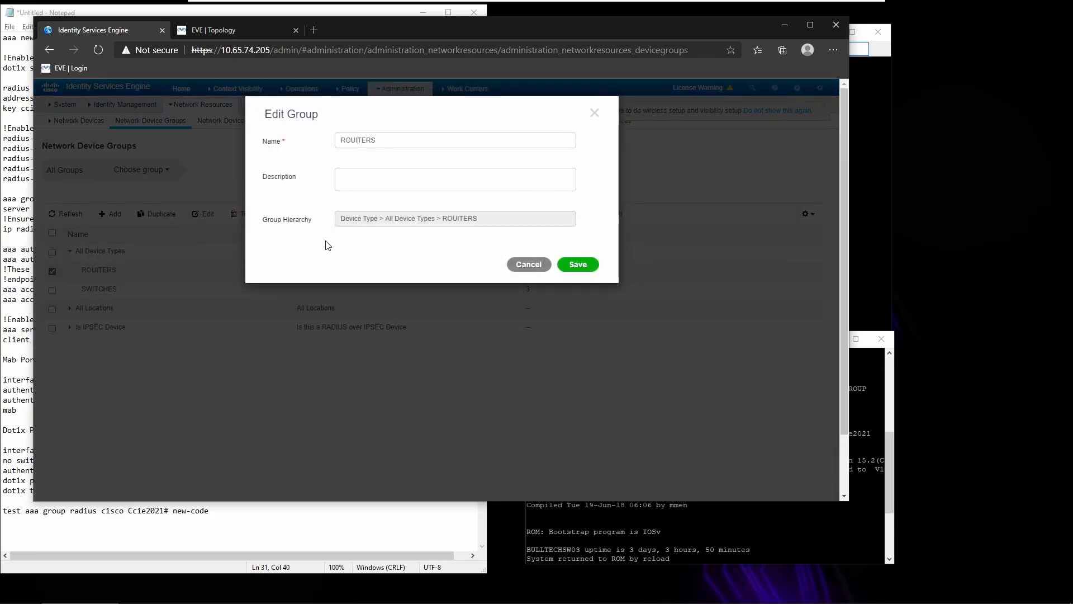
left_click(571, 263)
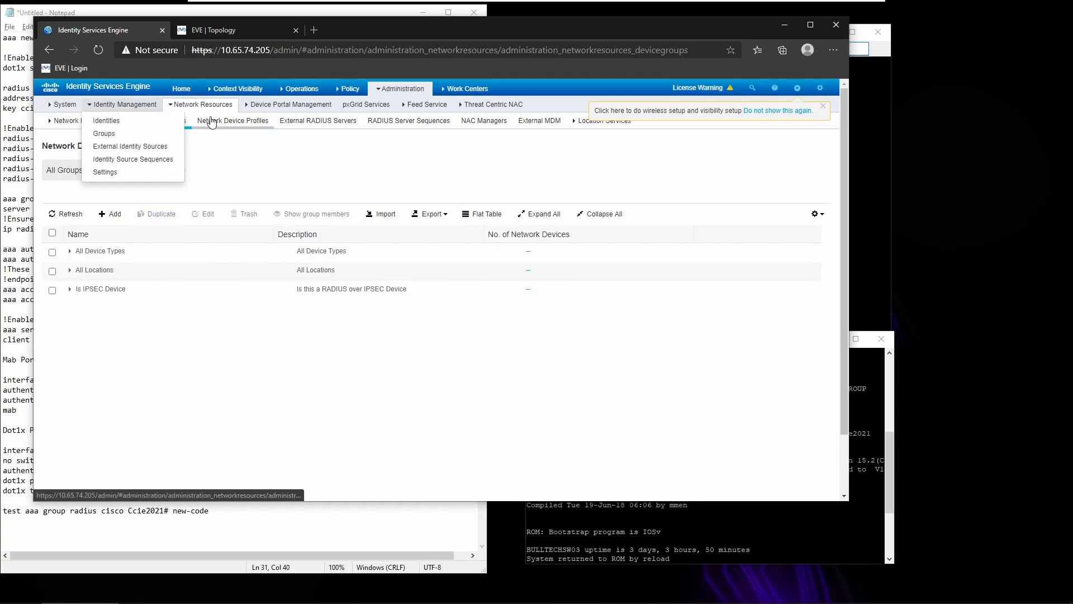
Start a new identity source sequence under Identity Management and name it AUTHENTICATOR_SOURCE
mouse_move(342, 91)
mouse_move(398, 96)
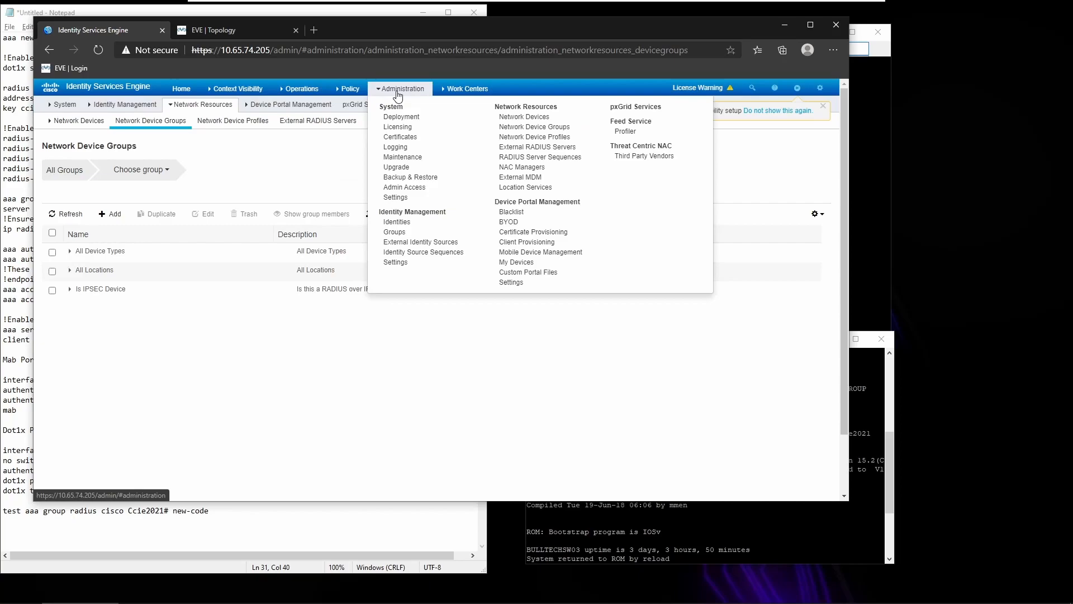
left_click(440, 252)
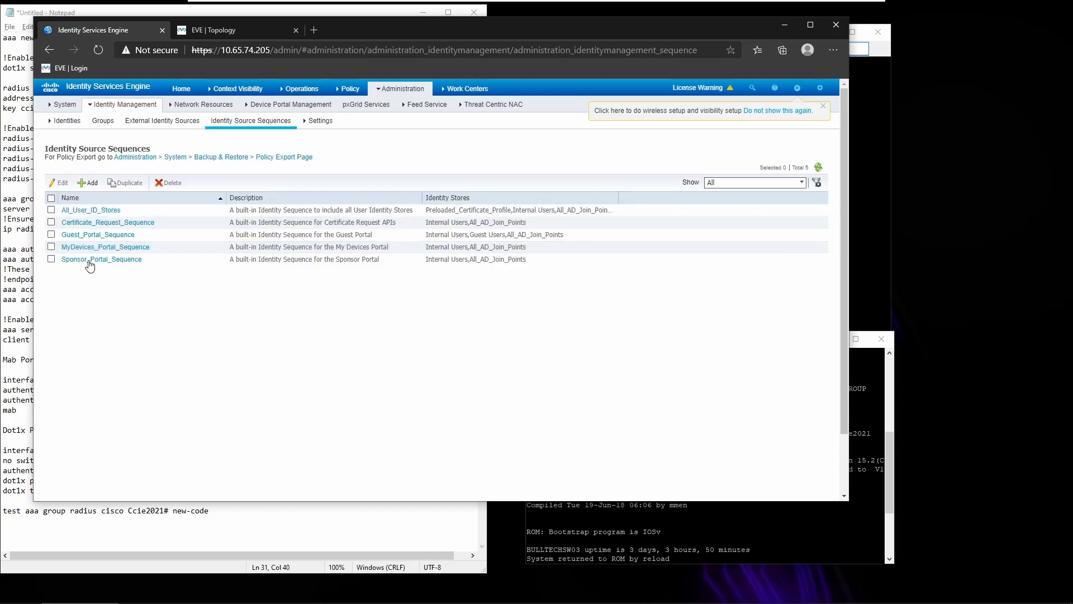
left_click(88, 183)
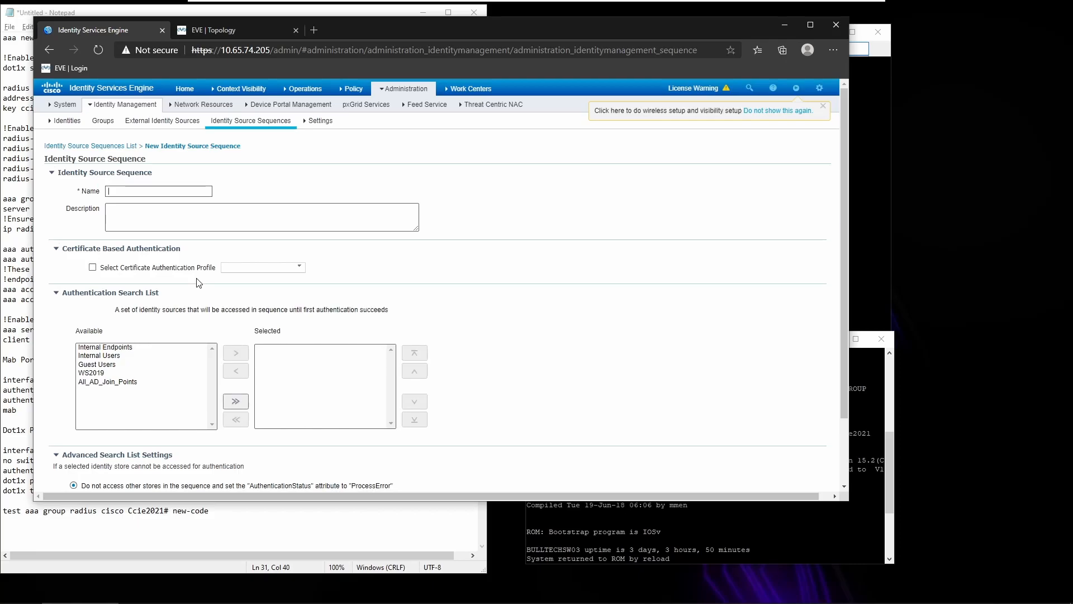
type("AUTHENTICATOP")
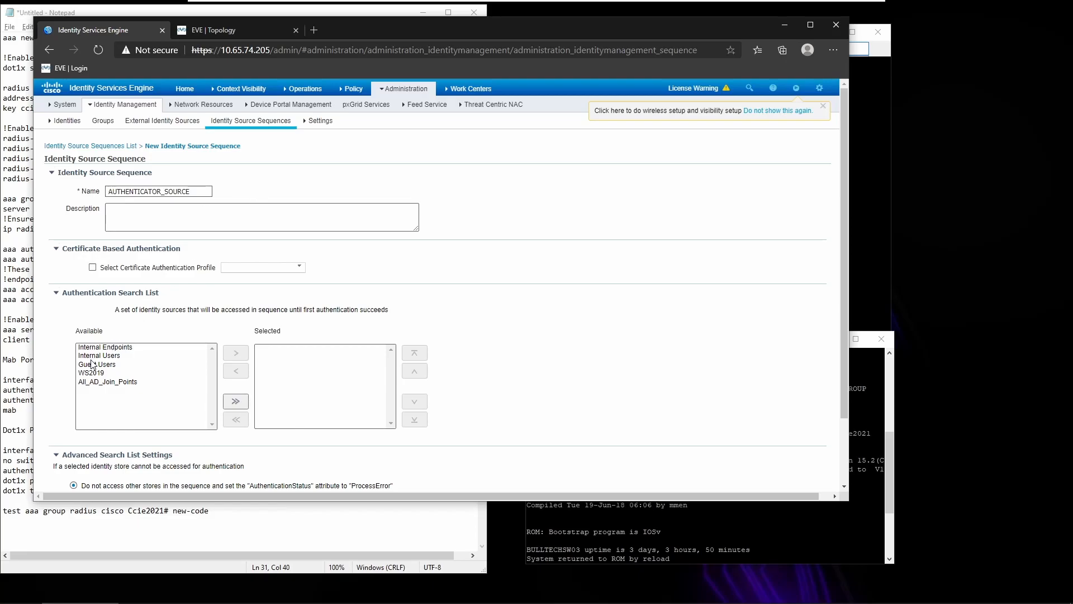
Add WS2019 and Internal Endpoints, in that order, to the sequence's authentication search list and submit it
left_click(99, 375)
left_click(236, 353)
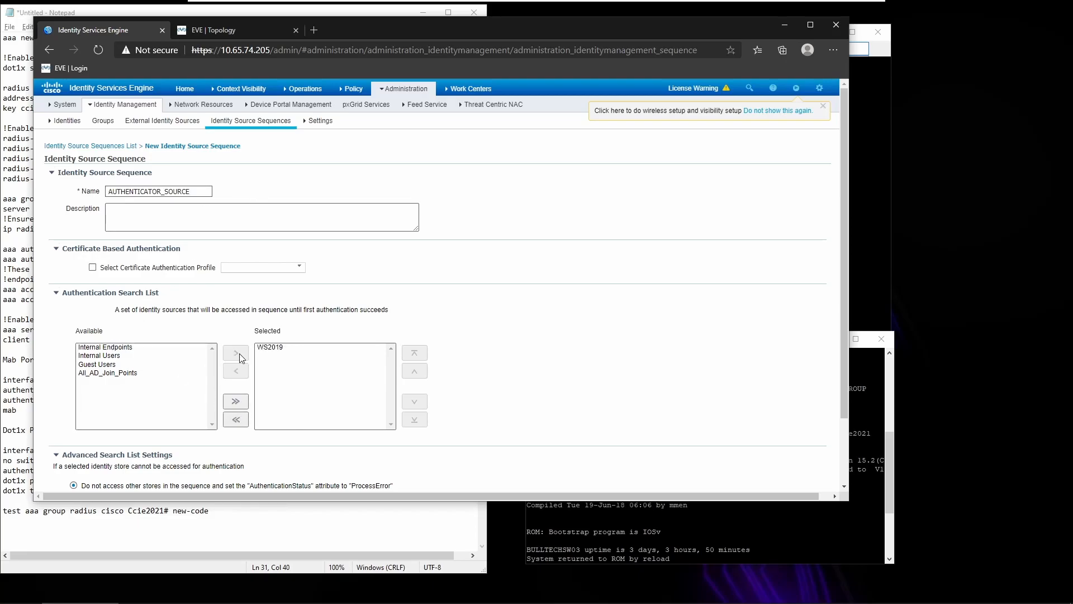
left_click(103, 347)
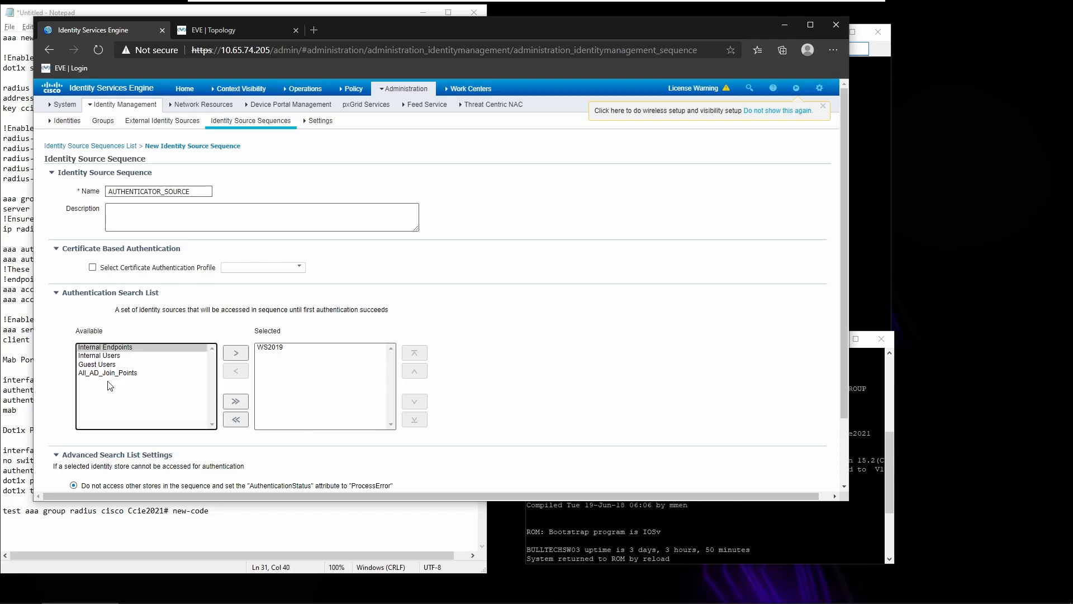
left_click(237, 354)
scroll(289, 466, "down", 3)
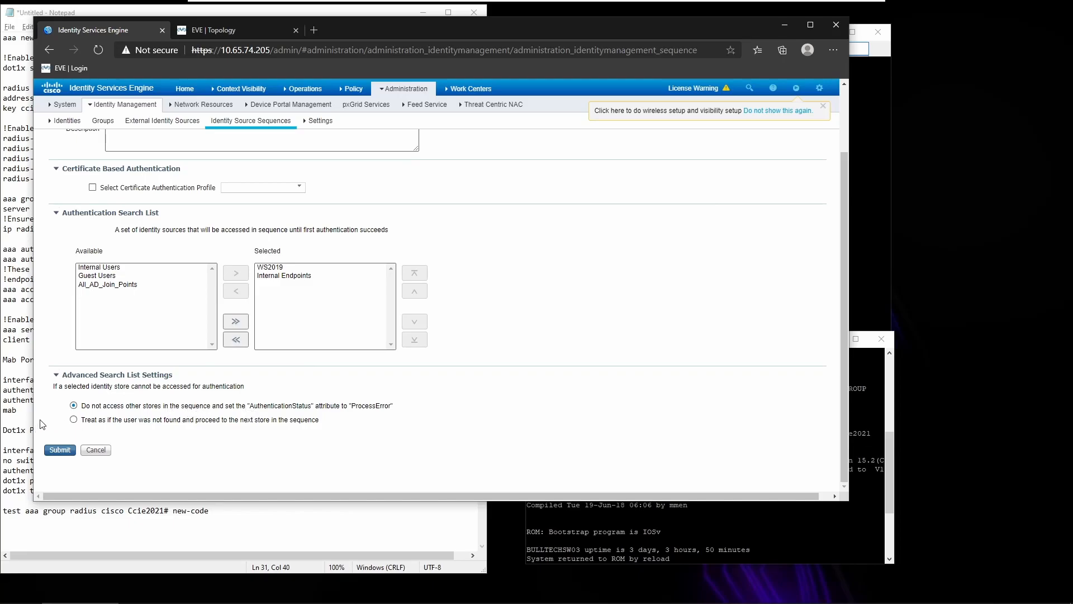
left_click(60, 450)
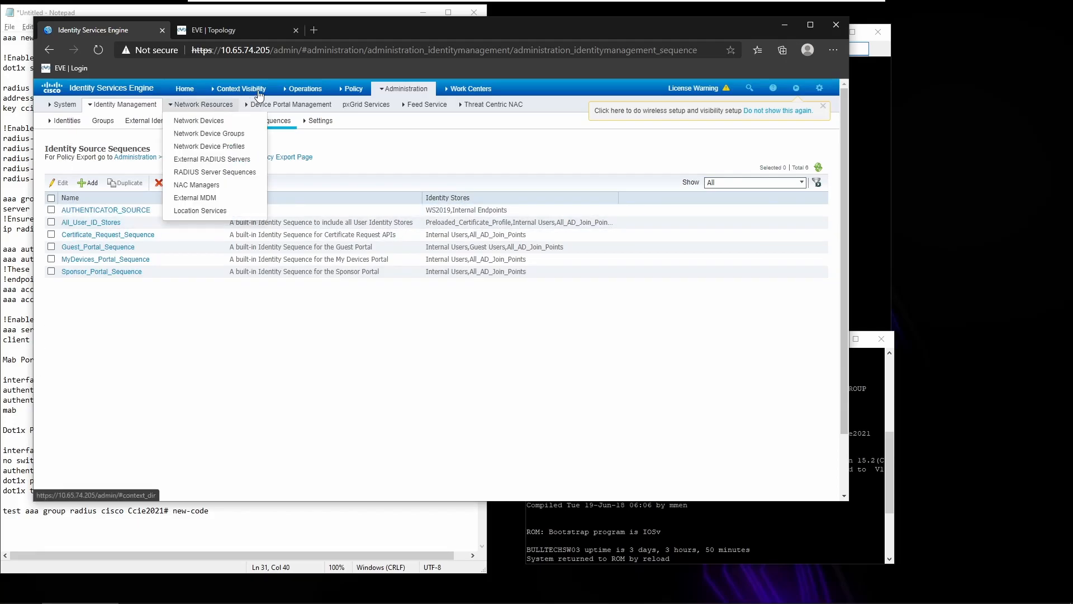
Open the Context Visibility endpoints page and check the MAC address table for interface g0/2 in the BULLTECHSW02 console
mouse_move(241, 88)
left_click(229, 112)
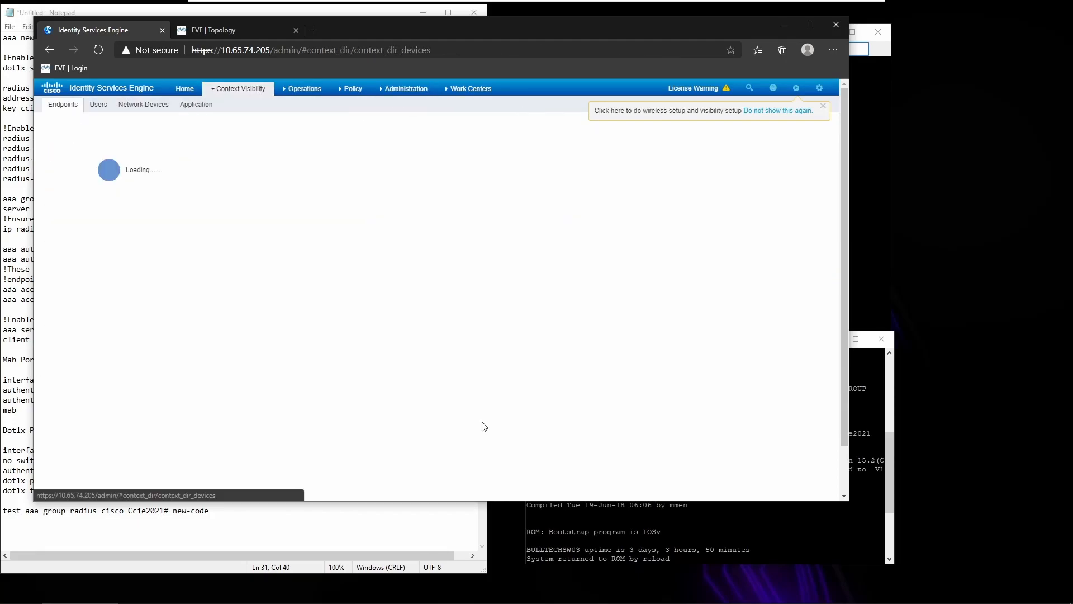
left_click(683, 562)
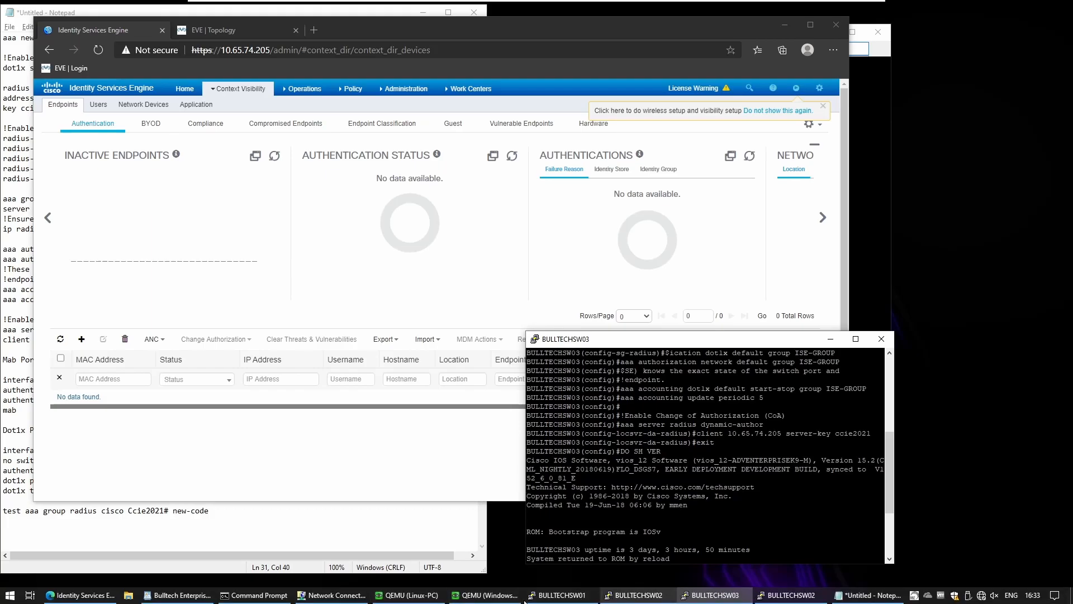
left_click(637, 595)
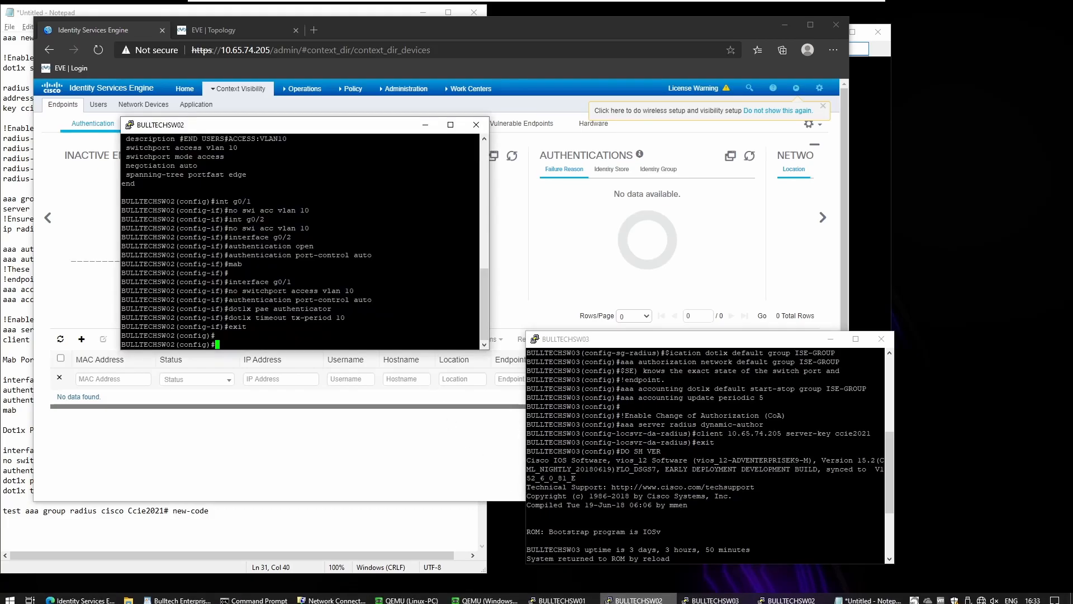
type("do sh macad")
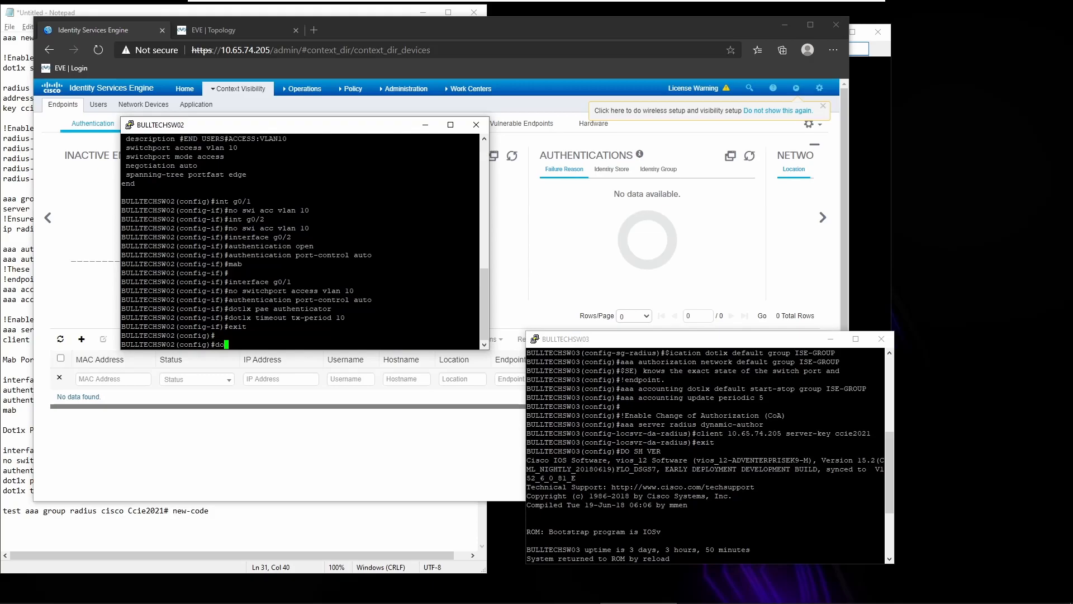
key("BackSpace")
key("BackSpace")
type("add int g0/2")
key("Return")
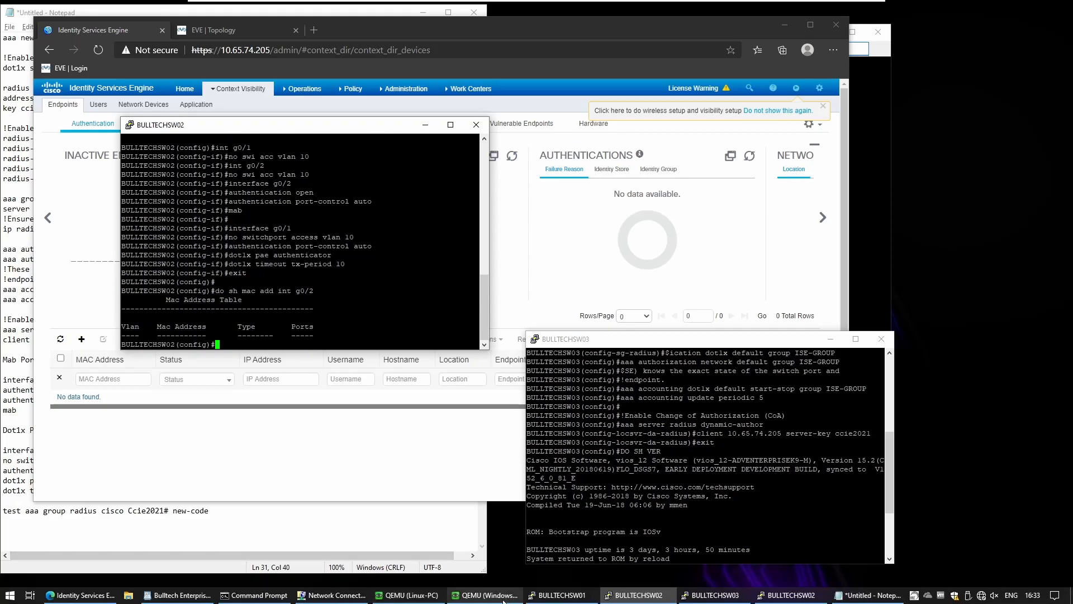
Copy the ens3 MAC address from the Linux-PC terminal and try to paste it into a new ISE endpoint's MAC address field
left_click(418, 598)
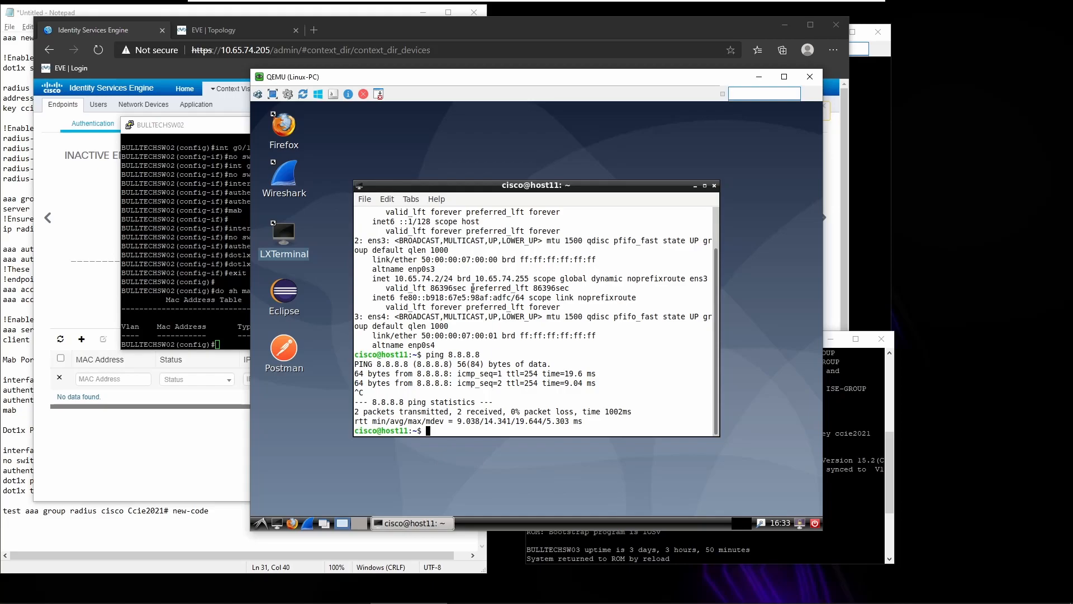
left_click_drag(424, 260, 498, 260)
right_click(498, 259)
left_click(523, 302)
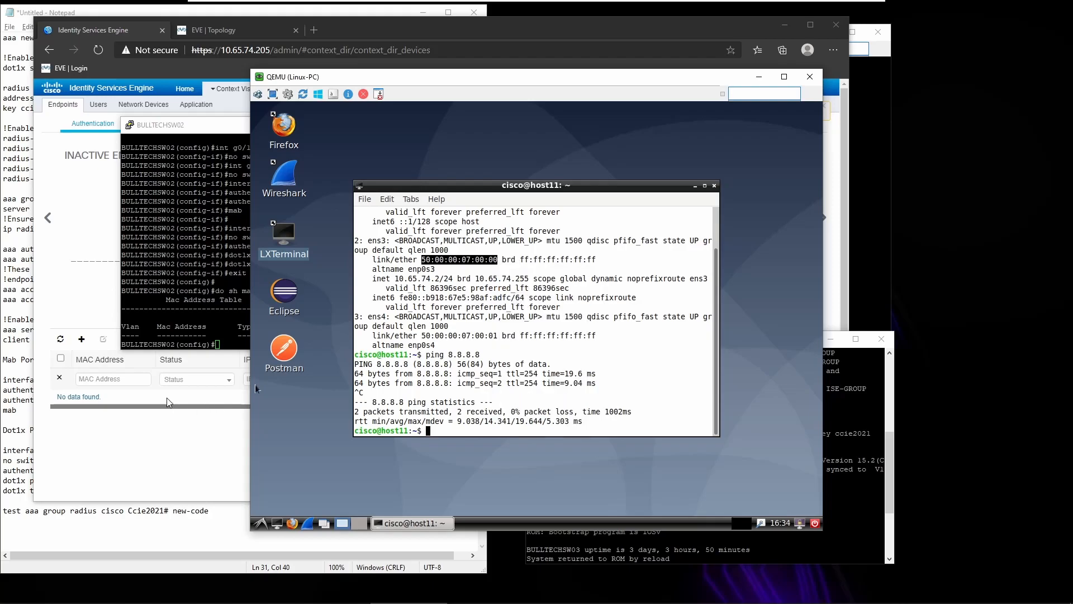
left_click(82, 338)
key("ctrl+v")
Move the Linux-PC window clear of the Add Endpoint form and replace the MAC address entry with 50:00:00:07:00:00
left_click_drag(335, 177, 184, 179)
left_click(490, 534)
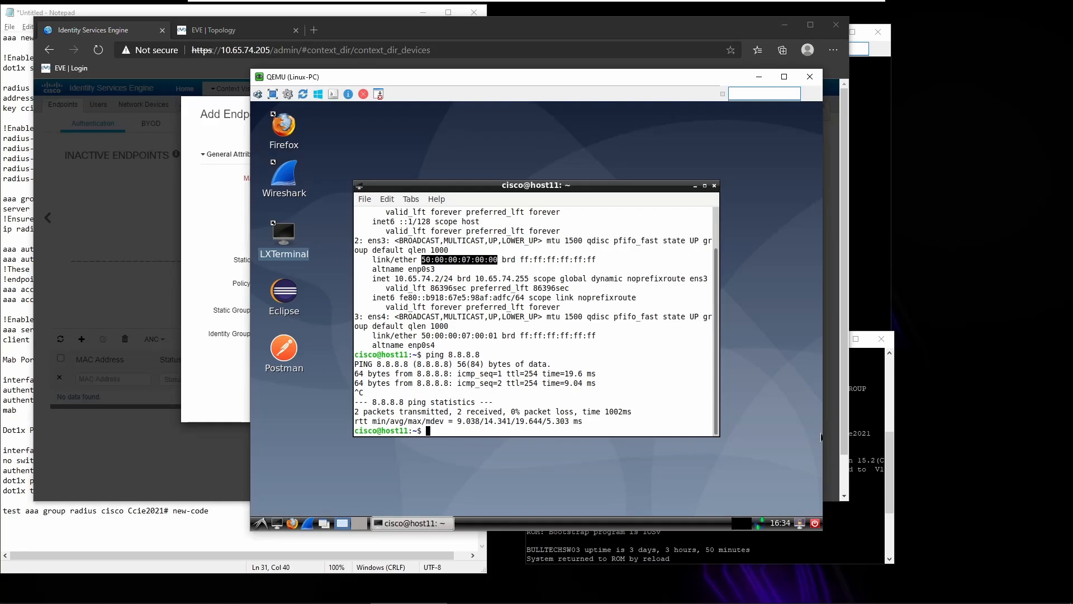
left_click_drag(551, 82, 574, 284)
left_click(340, 169)
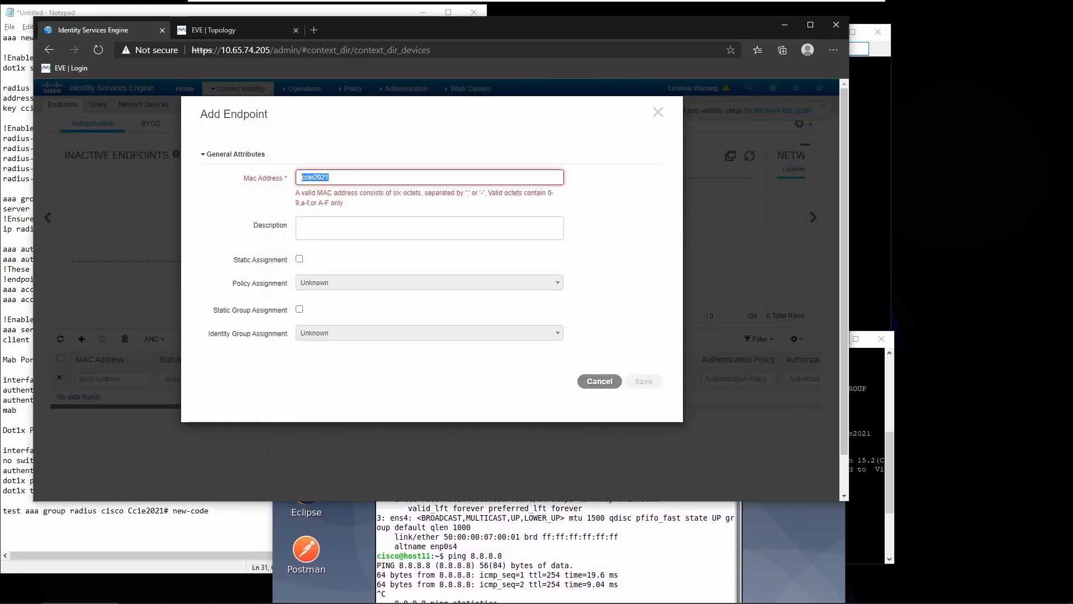
type("50:00:00:07:00:00")
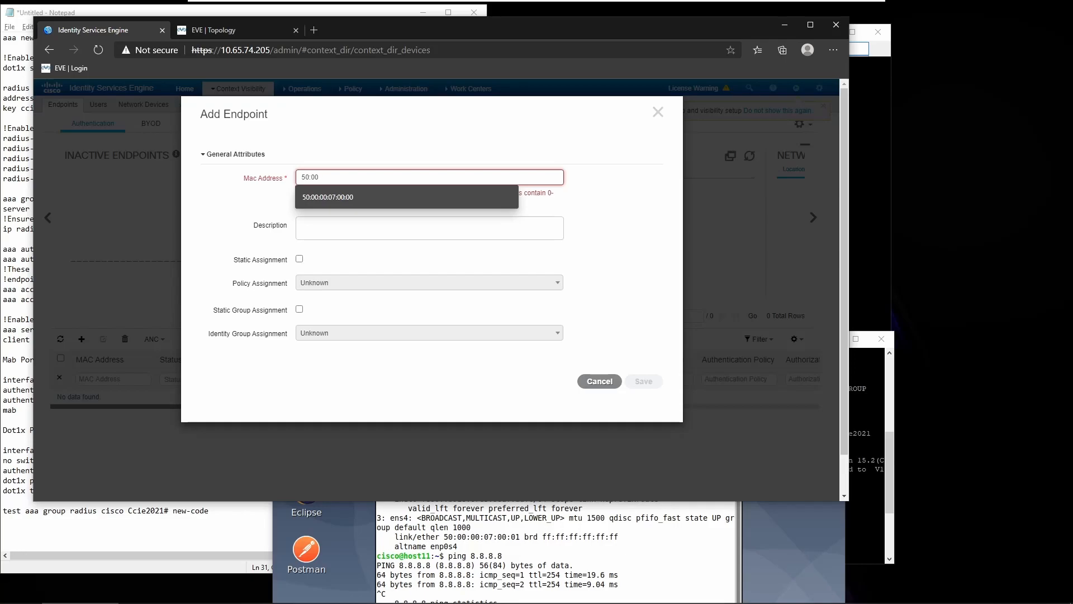
left_click(342, 196)
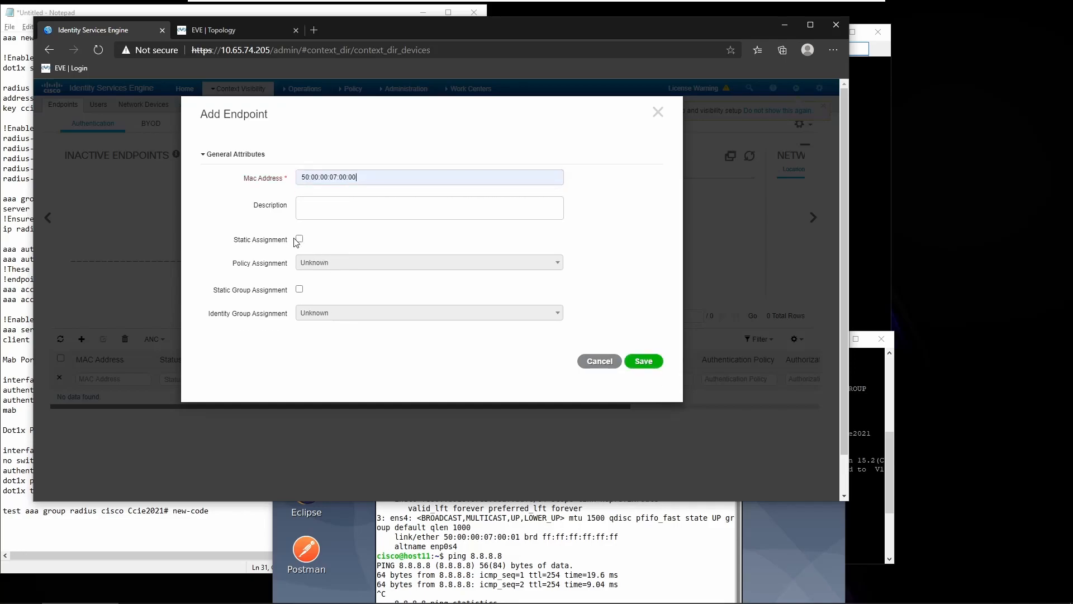
Enable static assignment for the endpoint and set its policy assignment to Linux-Workstation
left_click(298, 239)
left_click(341, 262)
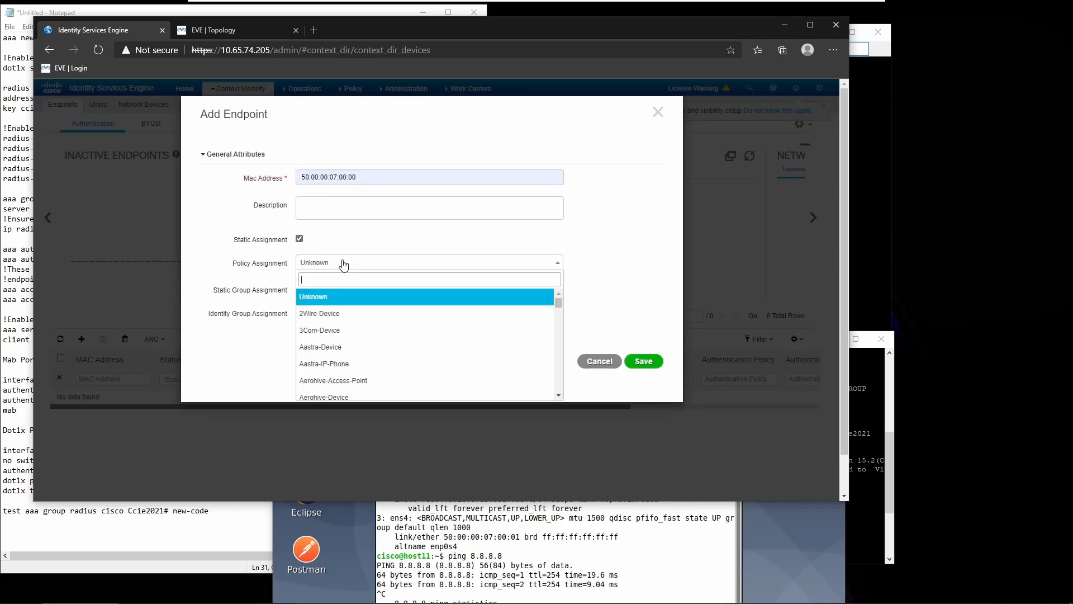
scroll(369, 324, "down", 2)
scroll(376, 337, "down", 5)
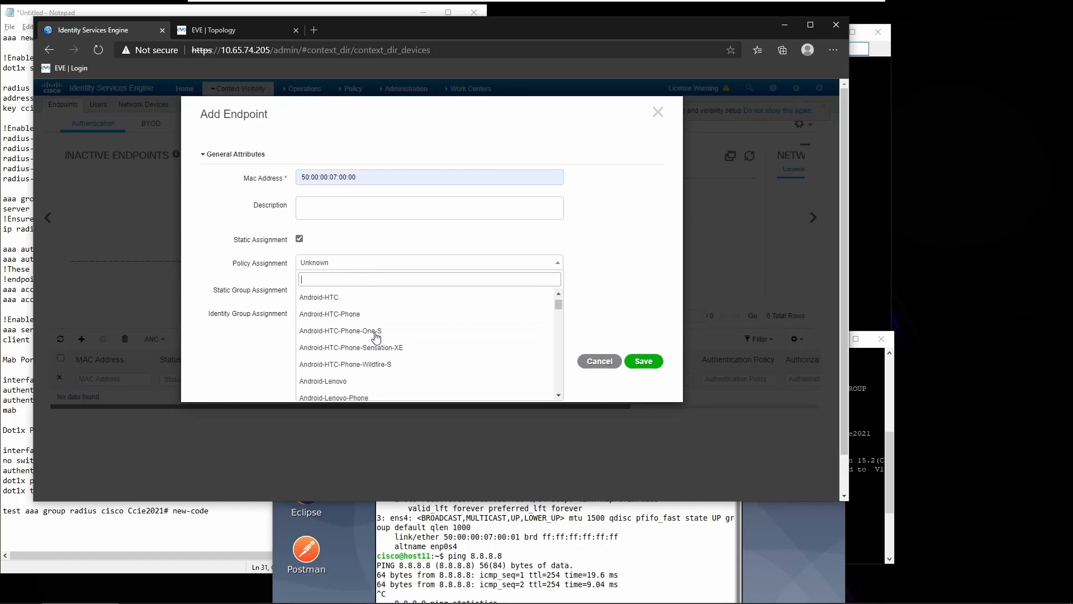
scroll(376, 338, "down", 5)
type("linu")
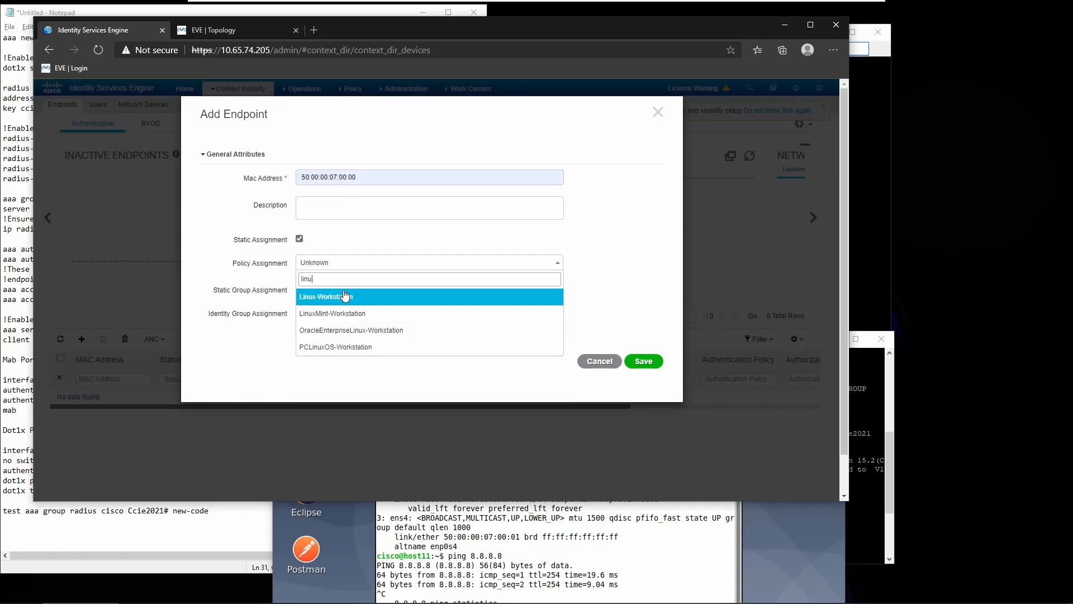
left_click(347, 295)
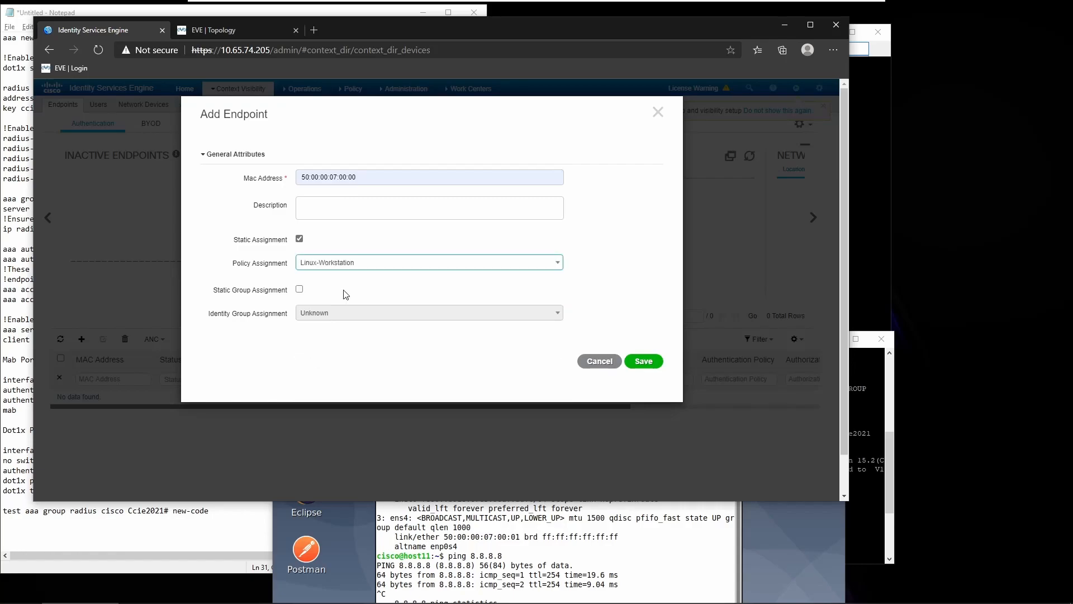
Enable static group assignment with the Workstation identity group and save the endpoint
left_click(299, 289)
left_click(317, 315)
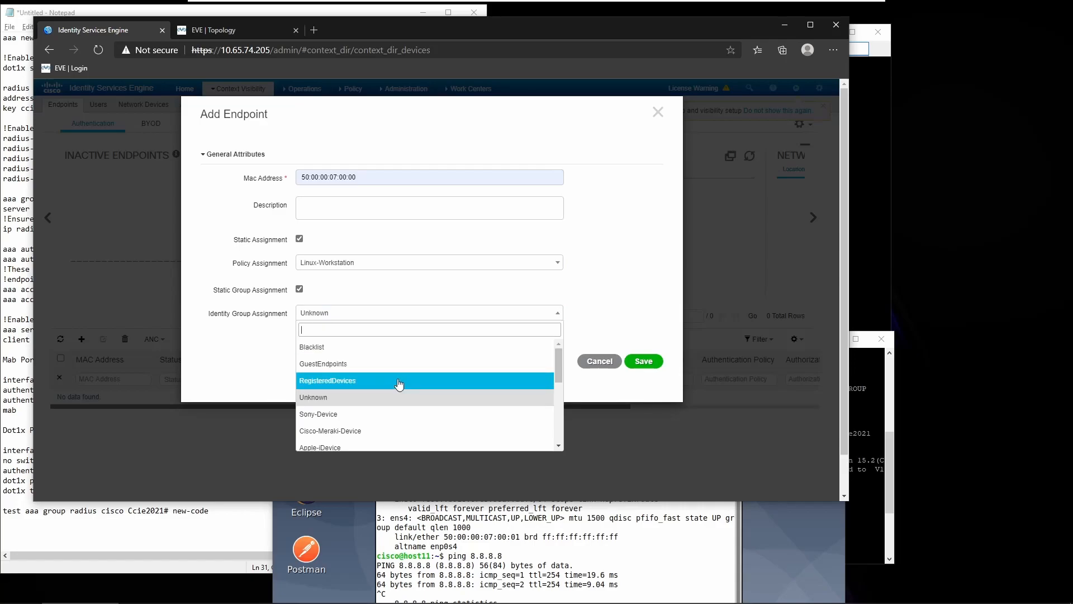
scroll(411, 369, "down", 1)
scroll(411, 369, "down", 4)
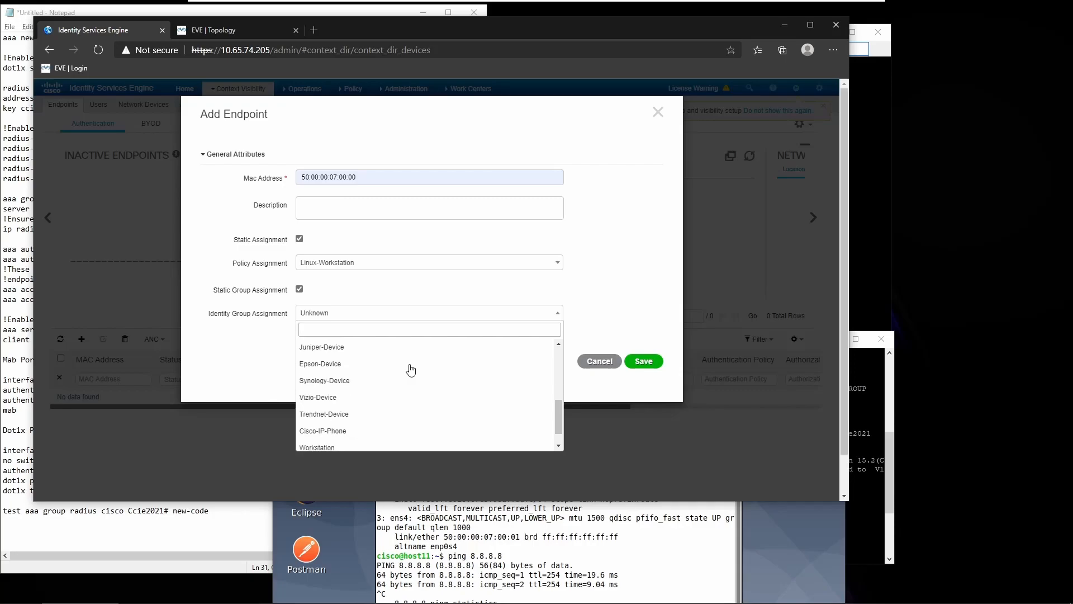
left_click(338, 440)
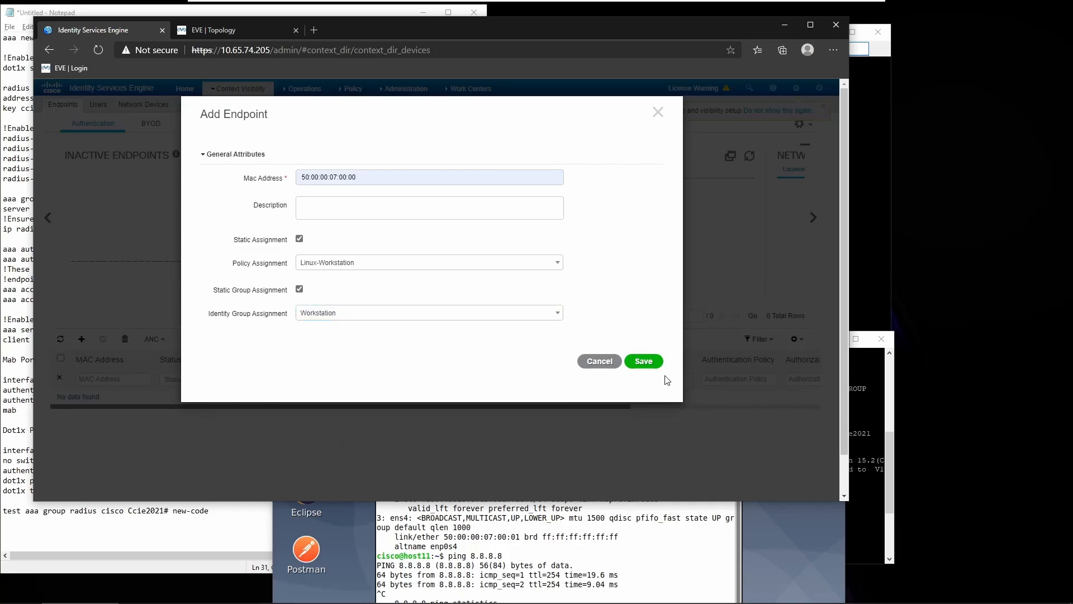
left_click(654, 363)
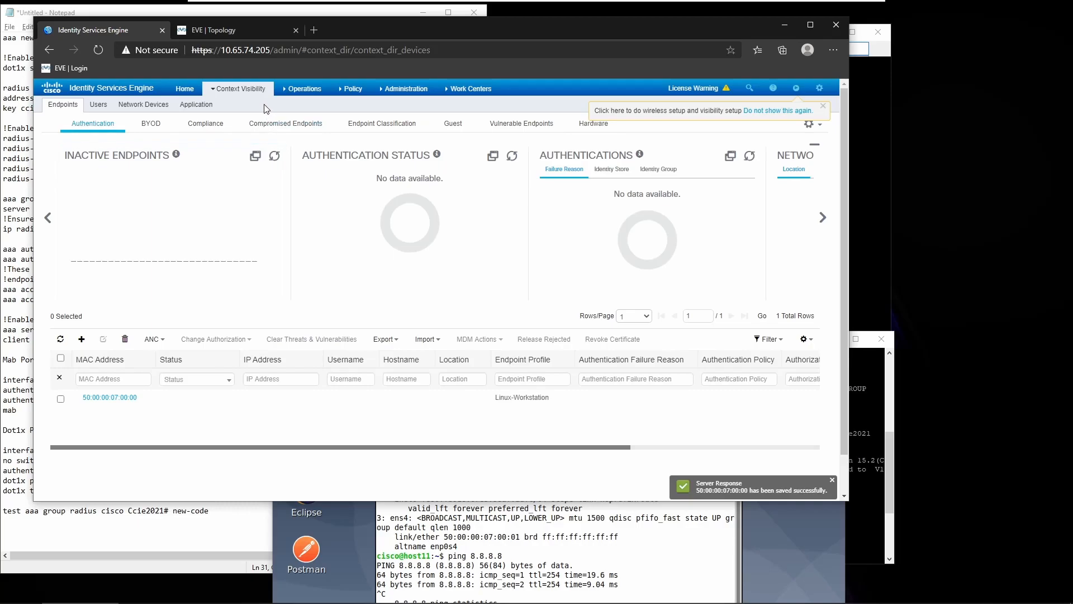
Open the Network Devices page in the network resources administration
mouse_move(272, 85)
mouse_move(413, 89)
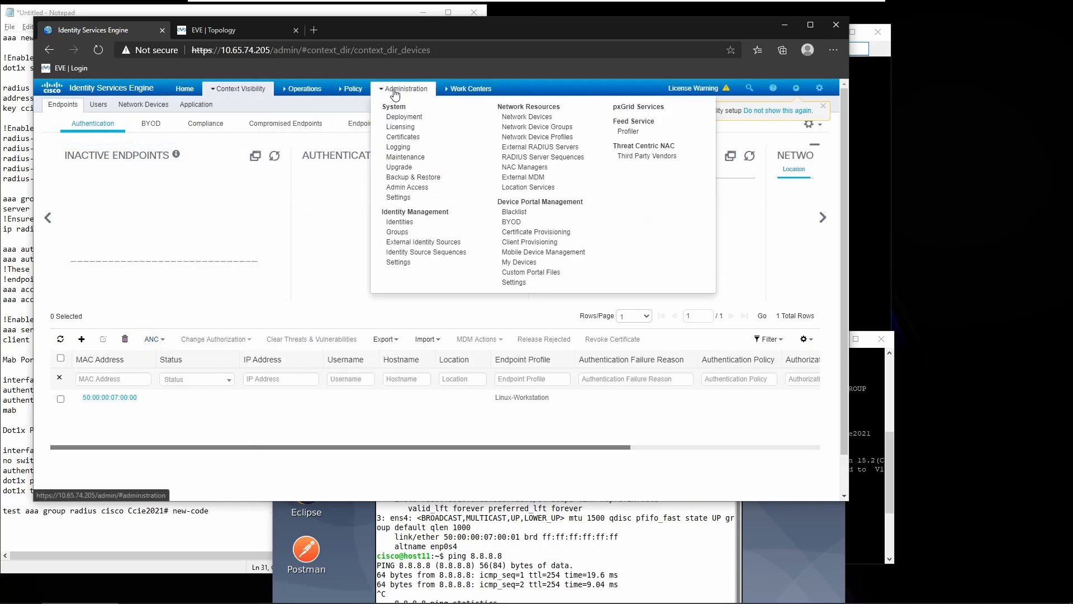
left_click(514, 117)
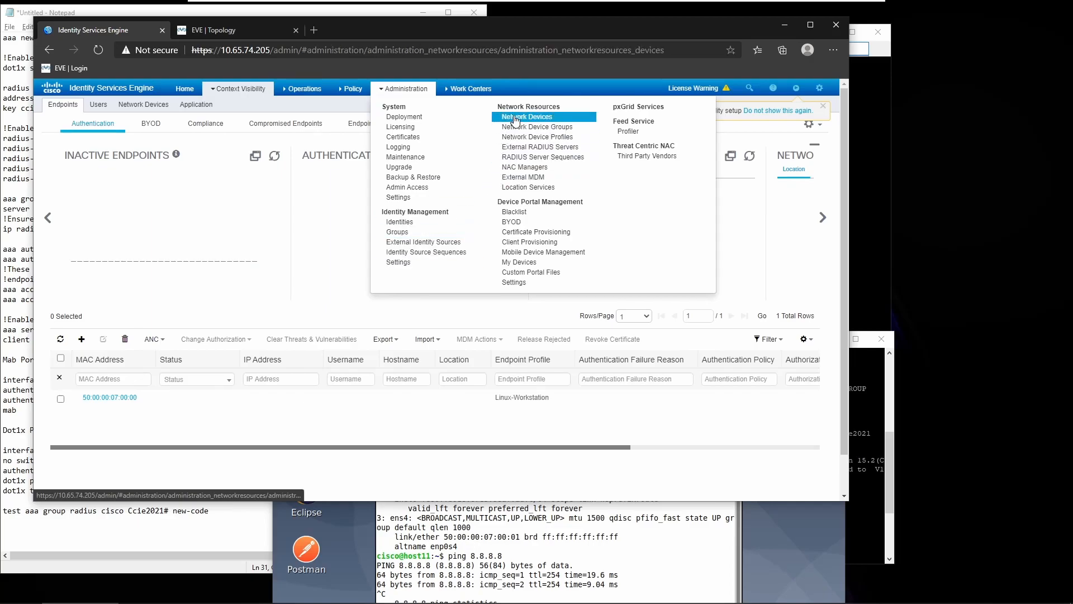